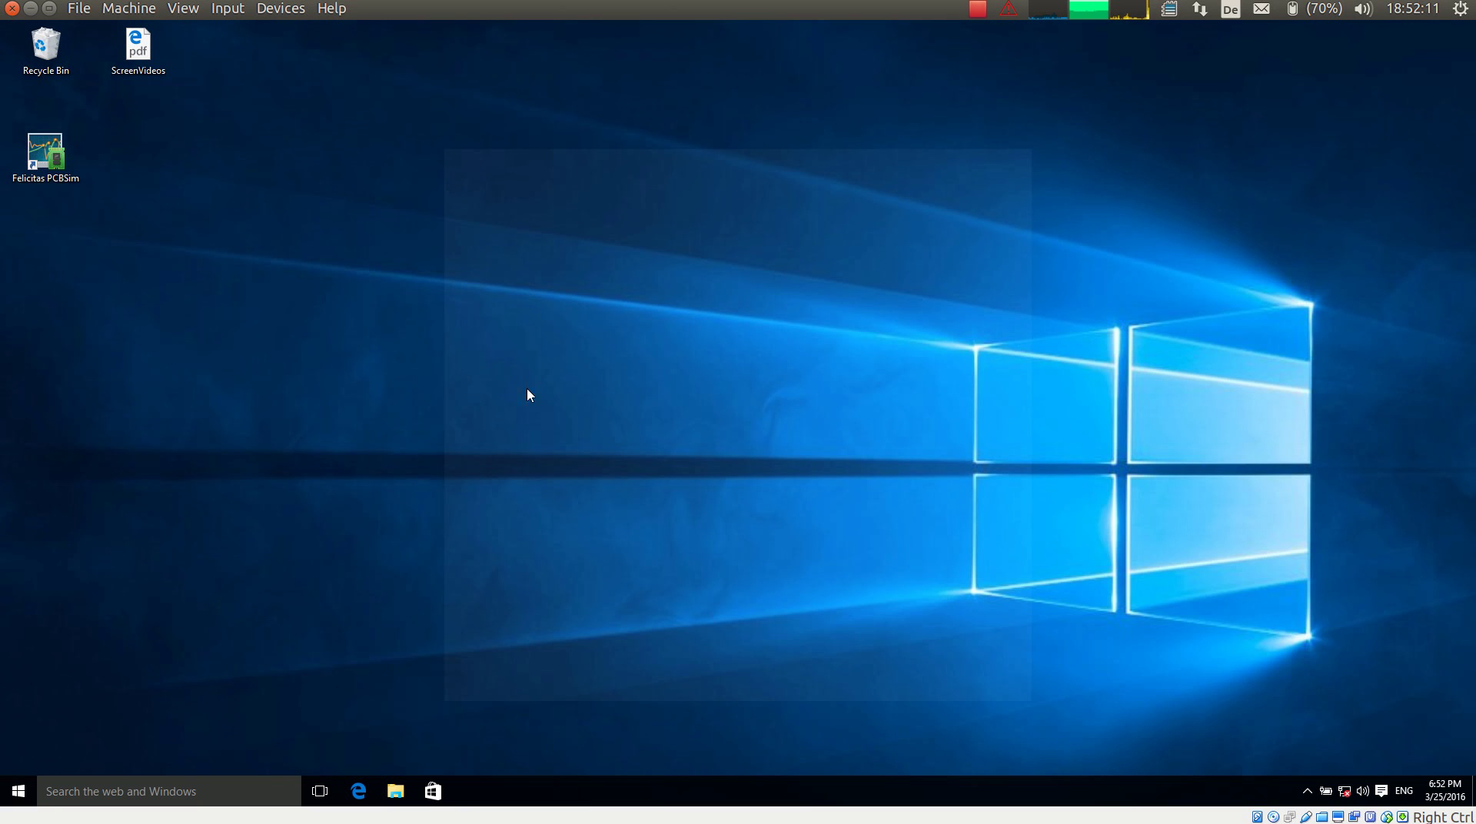
# Launch Felicitas PCBSim from its desktop shortcut and EAGLE 7.5.0 from a Start search for 'eag'
pyautogui.doubleClick(52, 163)
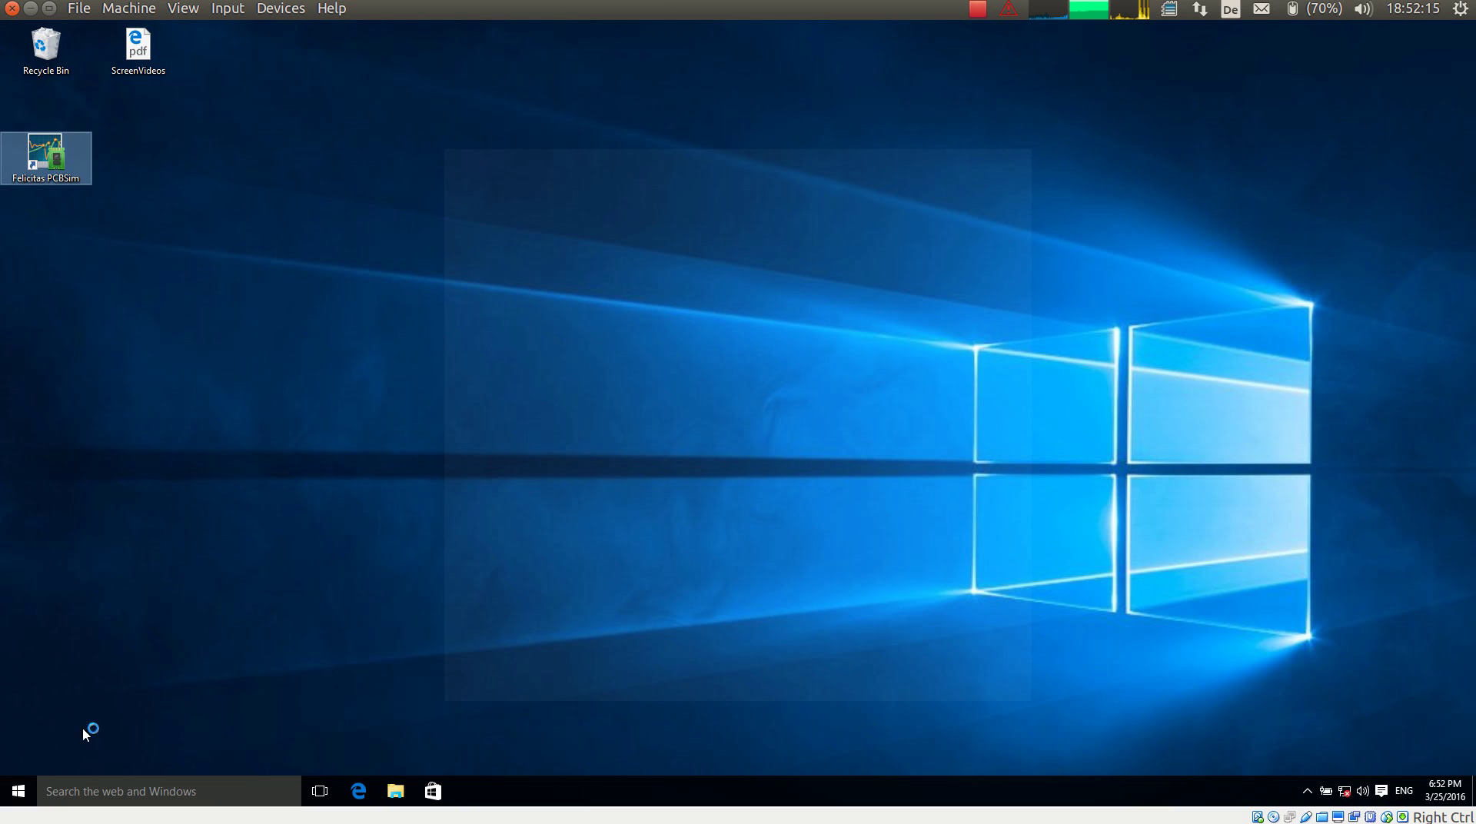
pyautogui.click(15, 796)
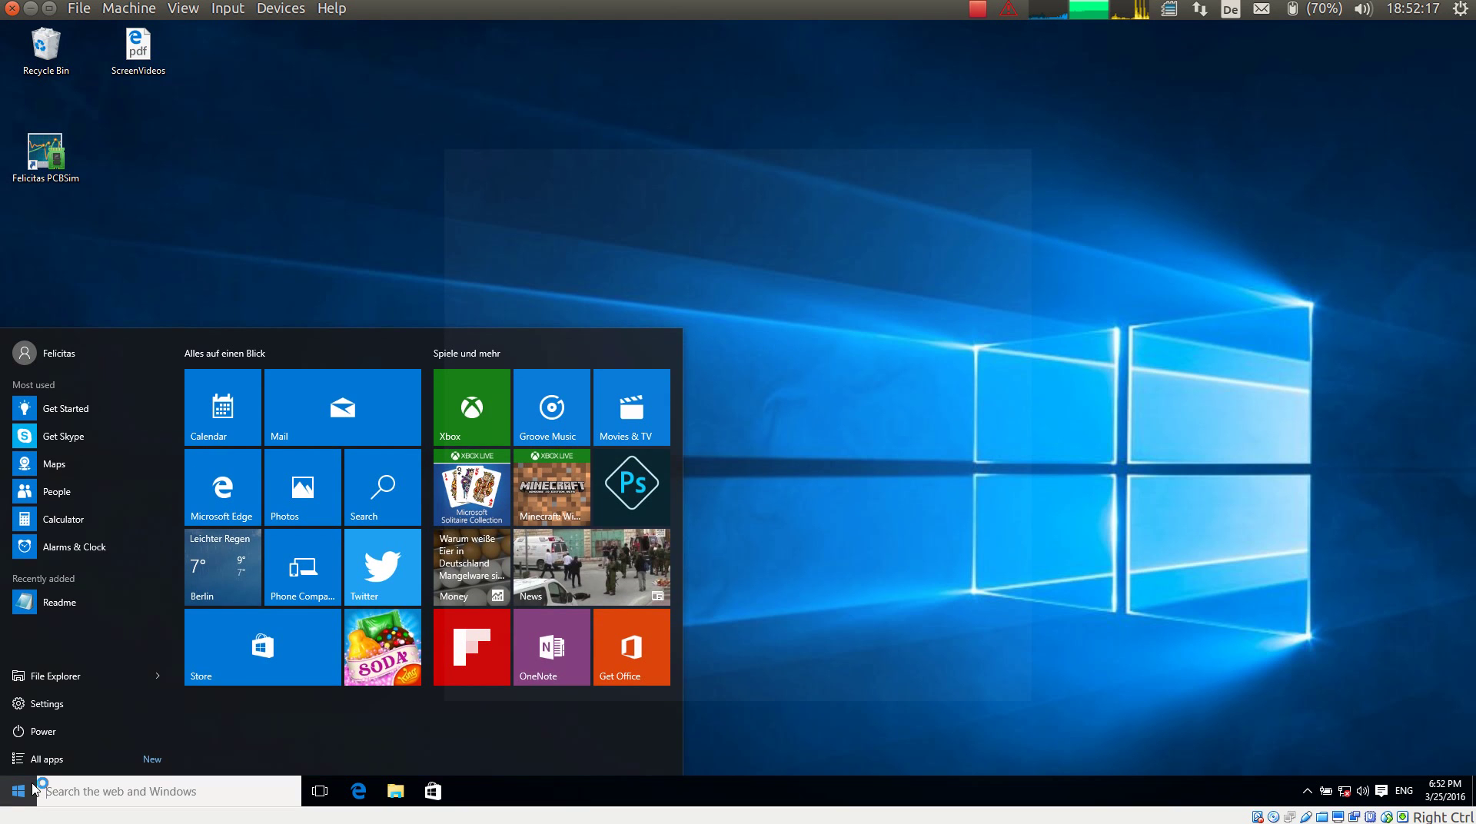
pyautogui.write('eag')
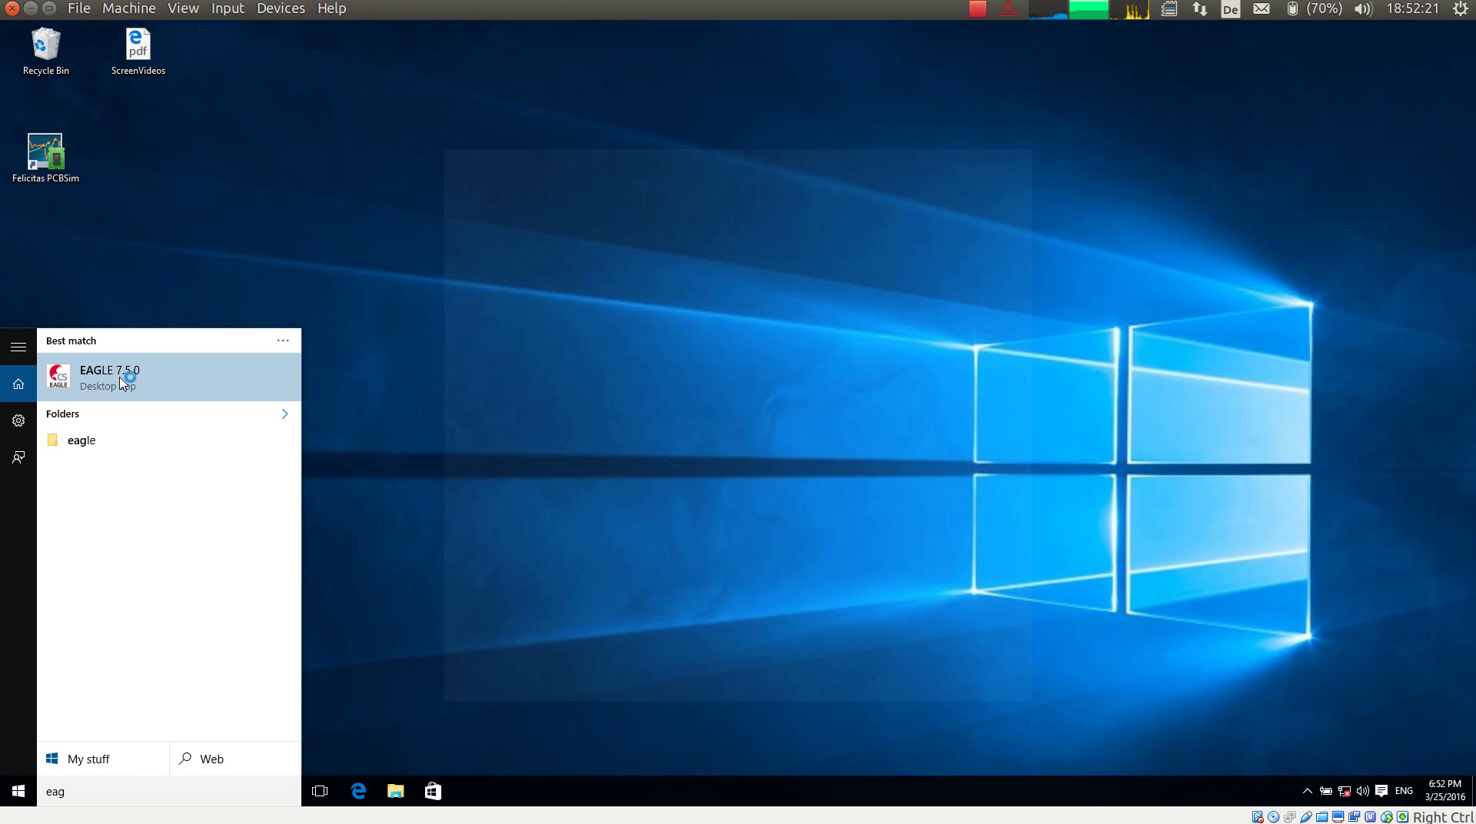
pyautogui.click(120, 380)
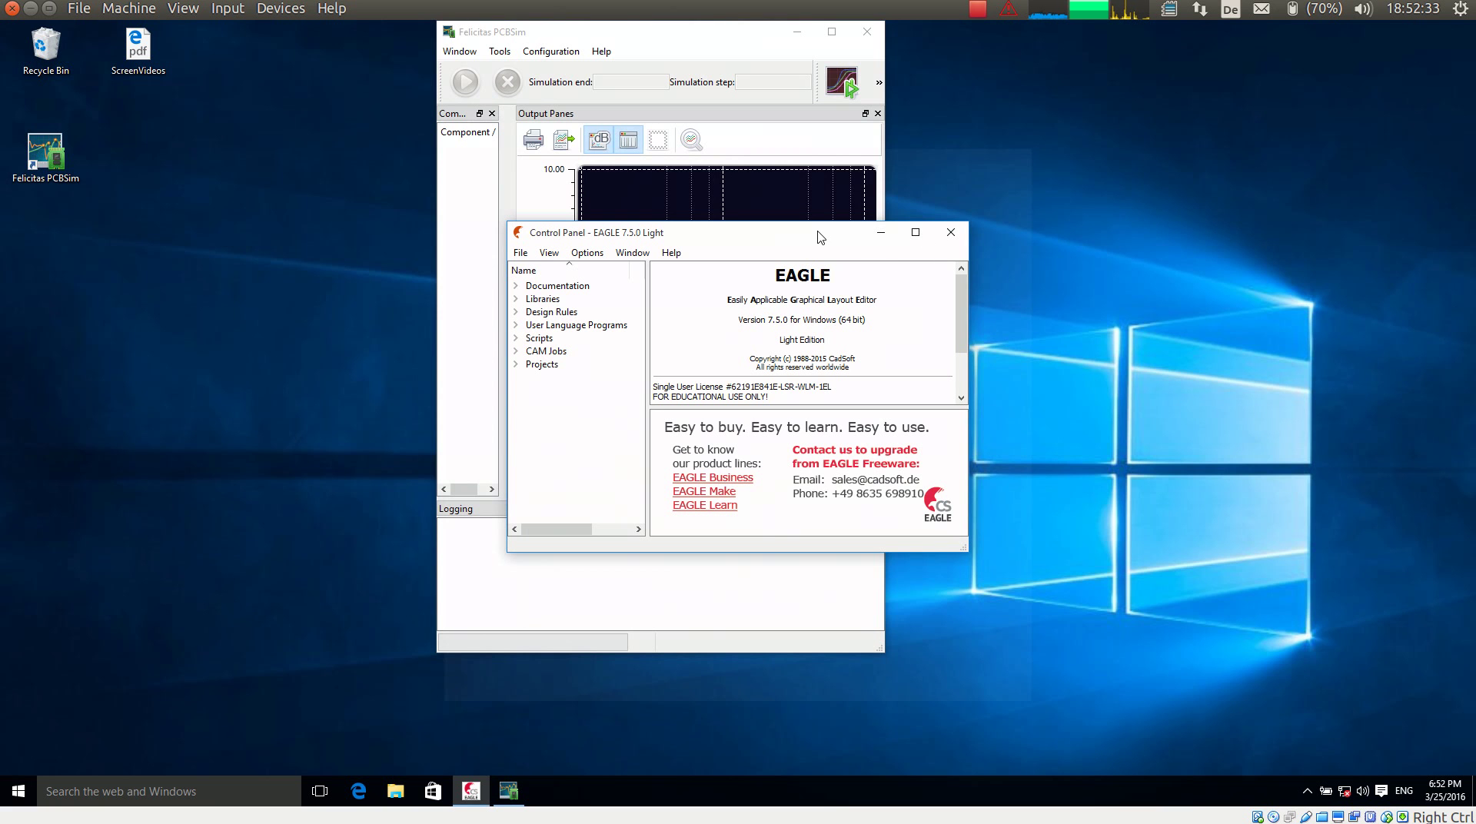
# Snap the EAGLE Control Panel to the left half and PCBSim to the right half
pyautogui.moveTo(817, 237); pyautogui.dragTo(2, 238)
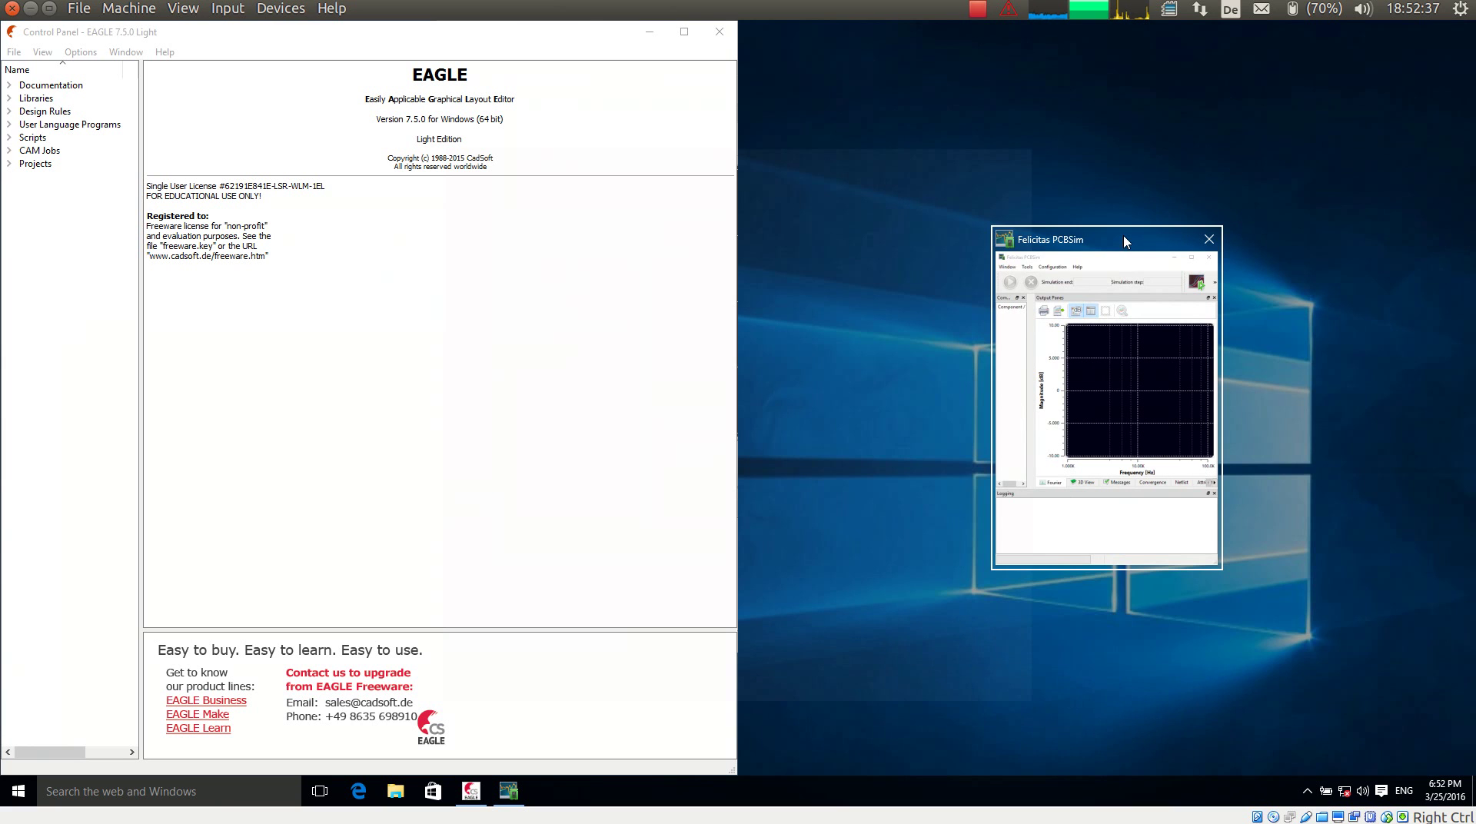
pyautogui.press('super')
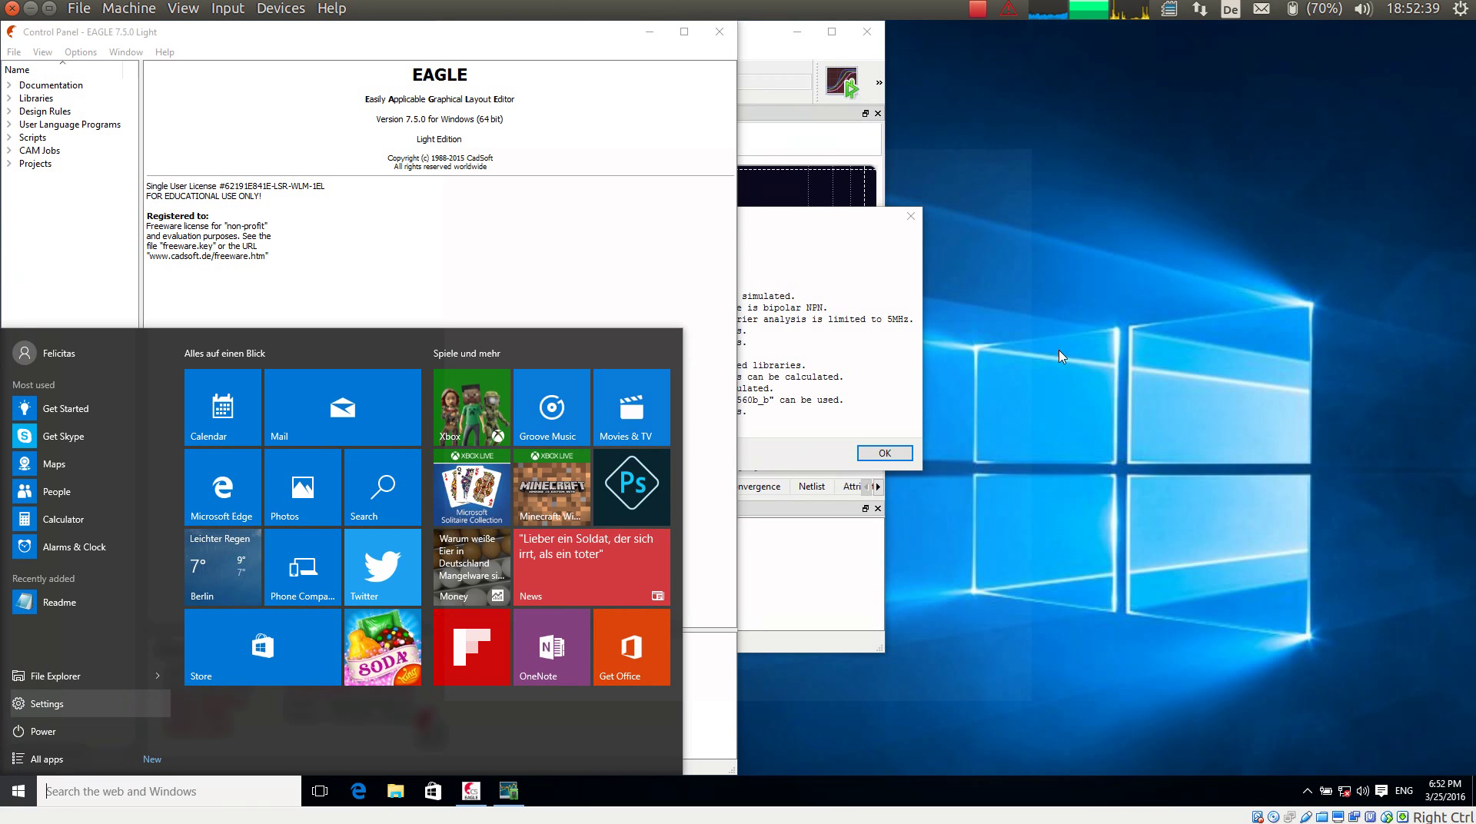
pyautogui.click(891, 455)
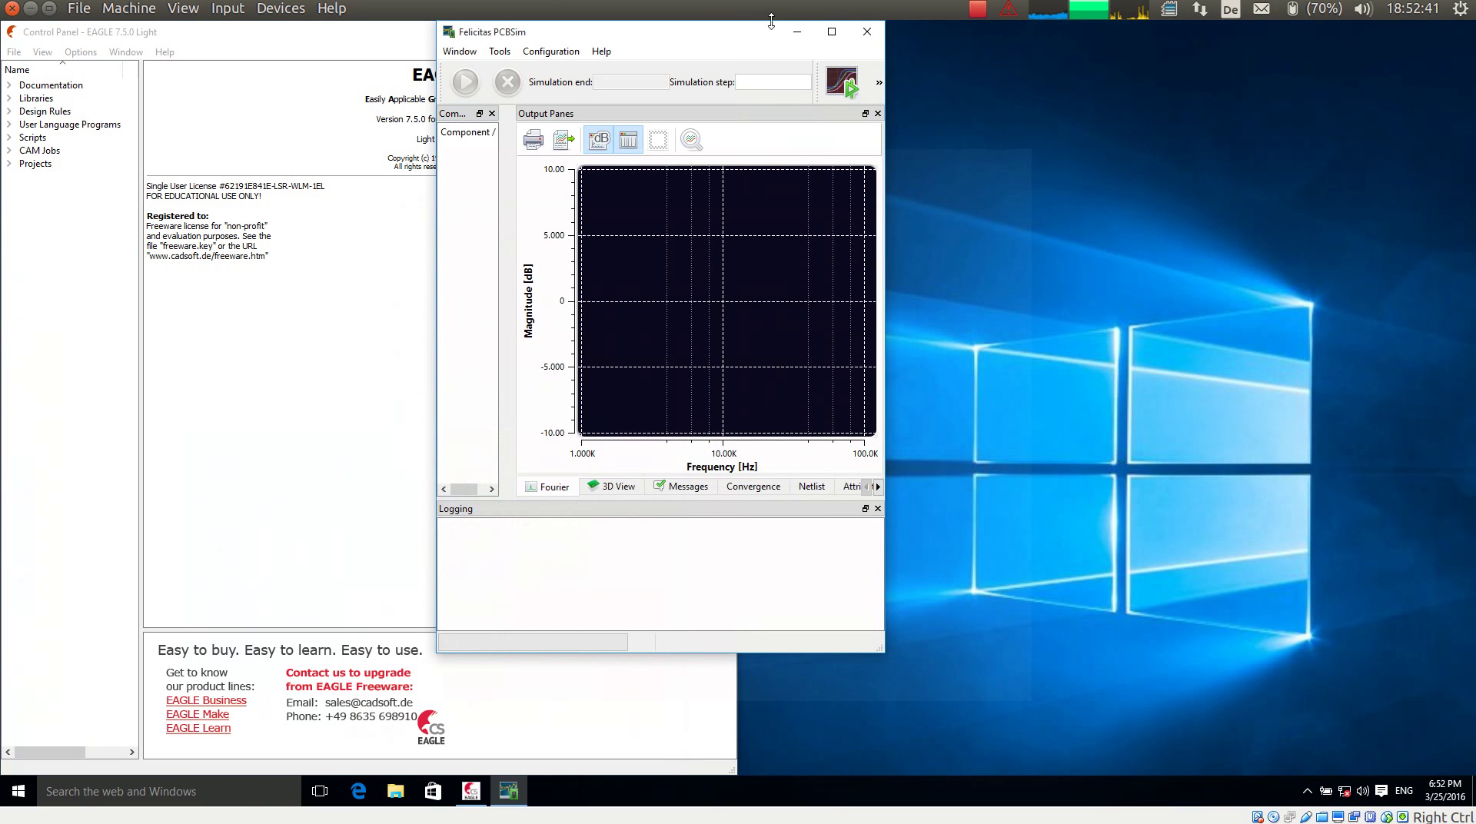
pyautogui.press('super+Right')
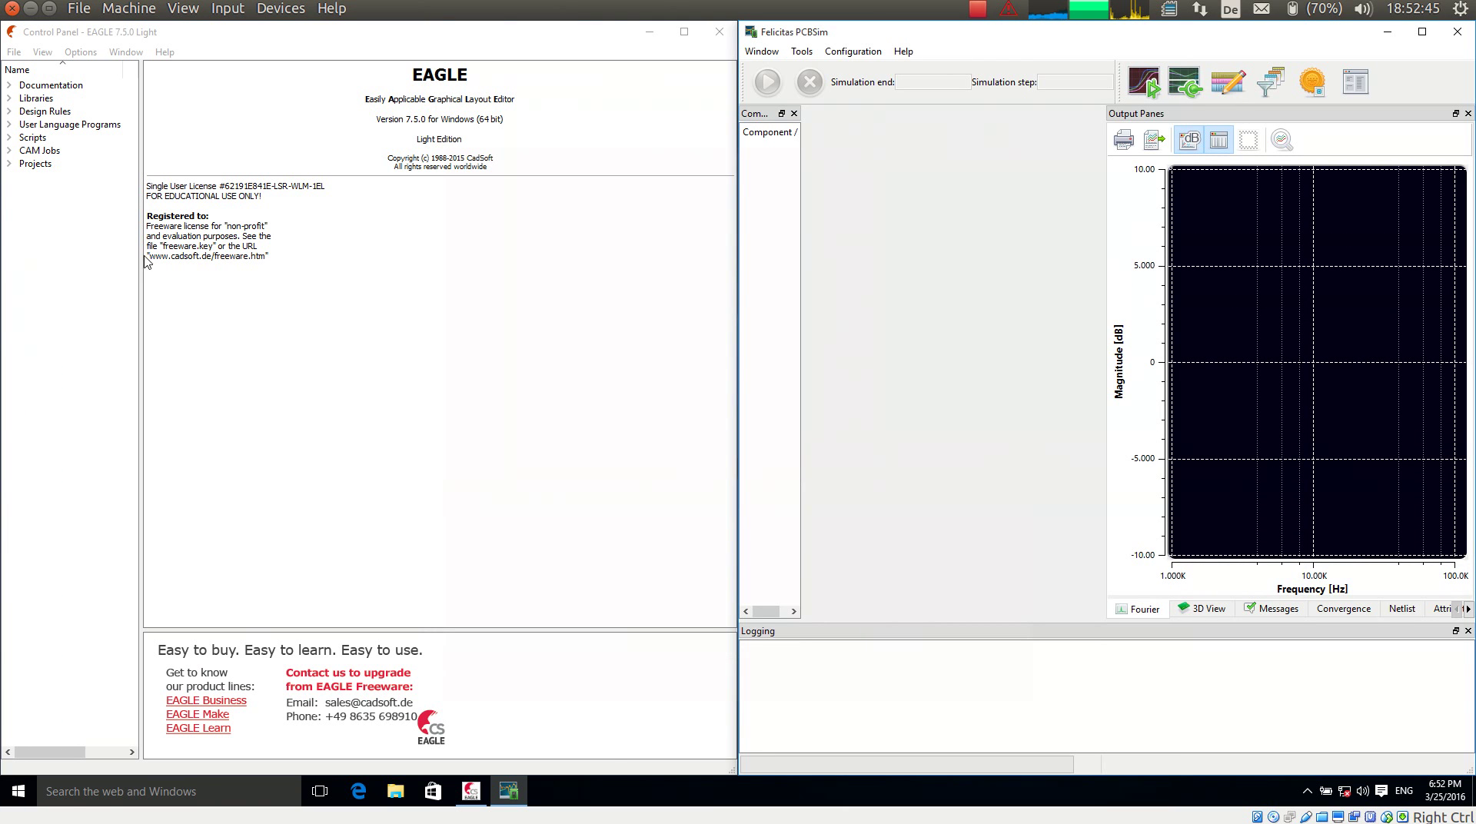
# Expand Projects > examples > felicitas, widen the tree, and preview triangle.sch
pyautogui.click(216, 262)
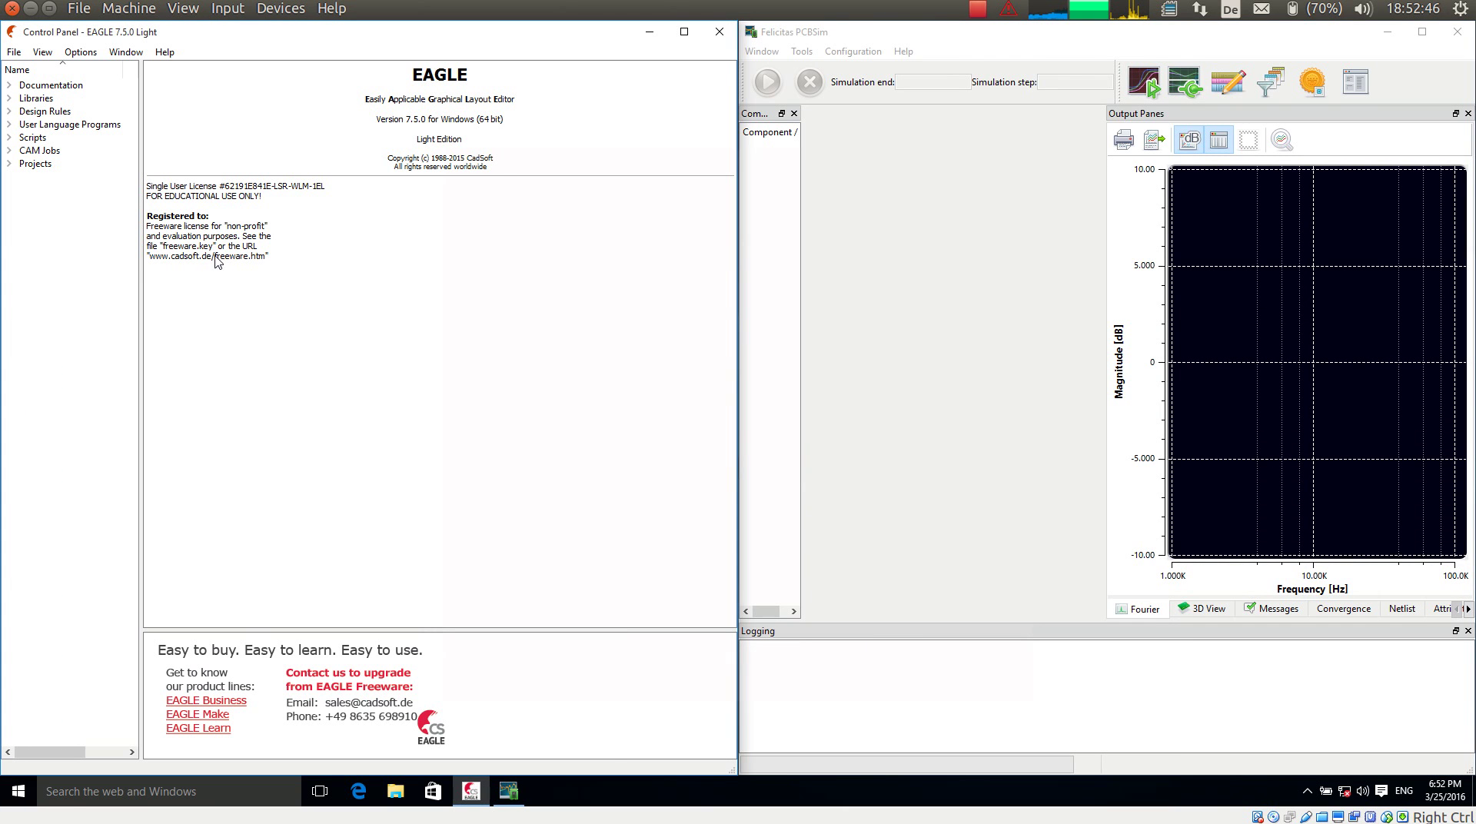
pyautogui.click(10, 164)
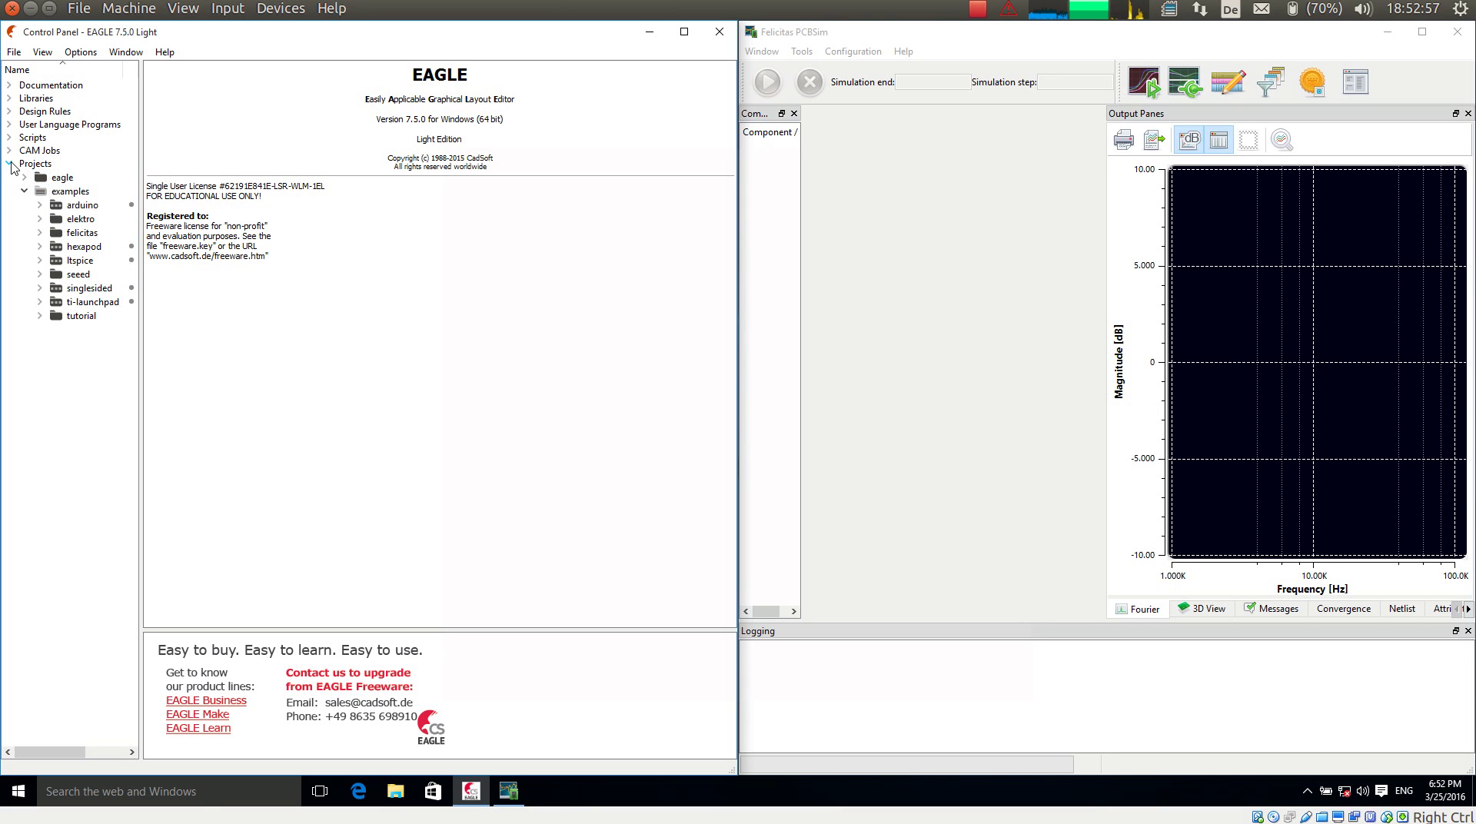
pyautogui.click(40, 232)
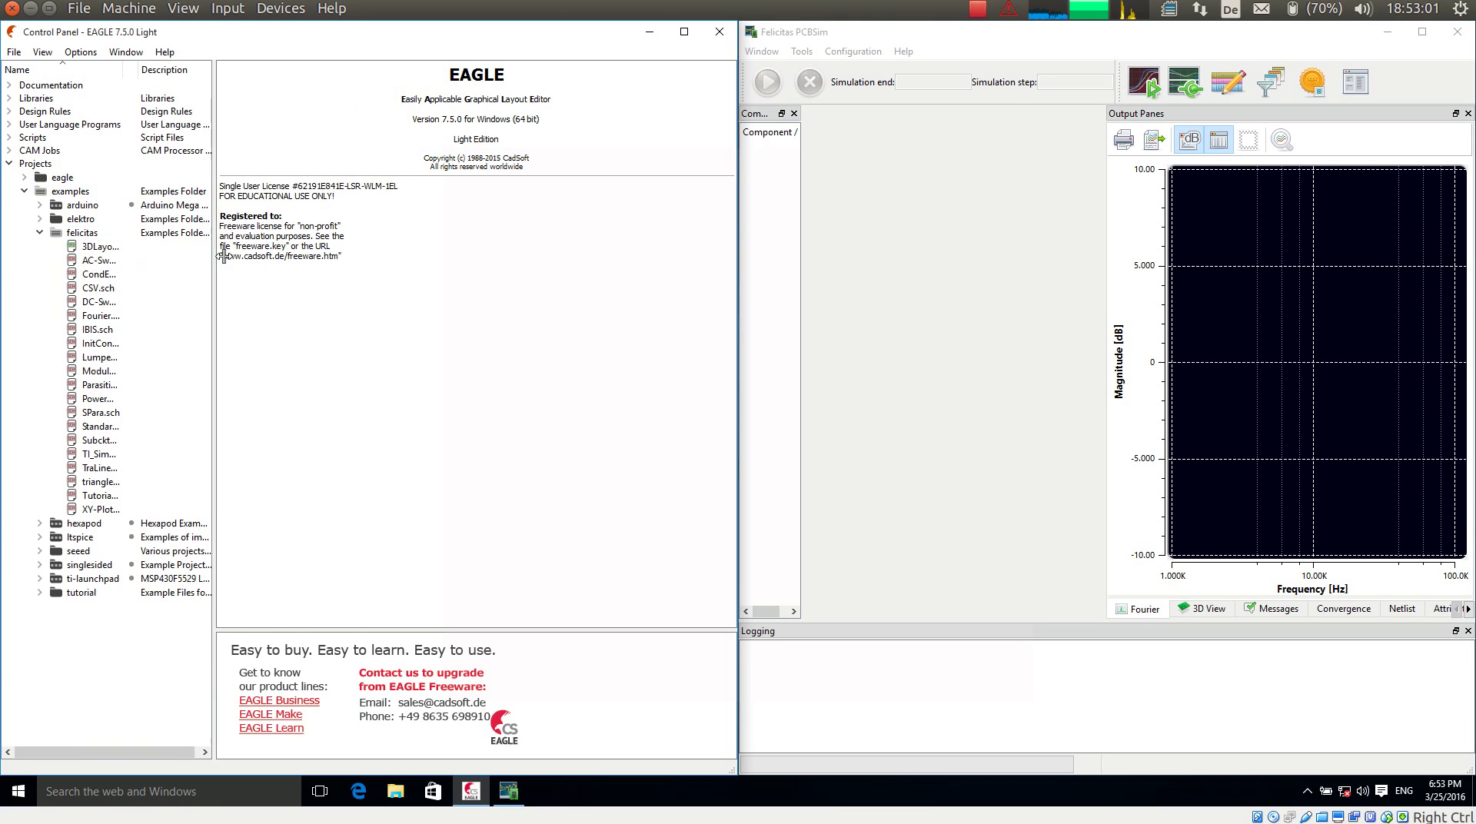
pyautogui.moveTo(140, 262); pyautogui.dragTo(247, 261)
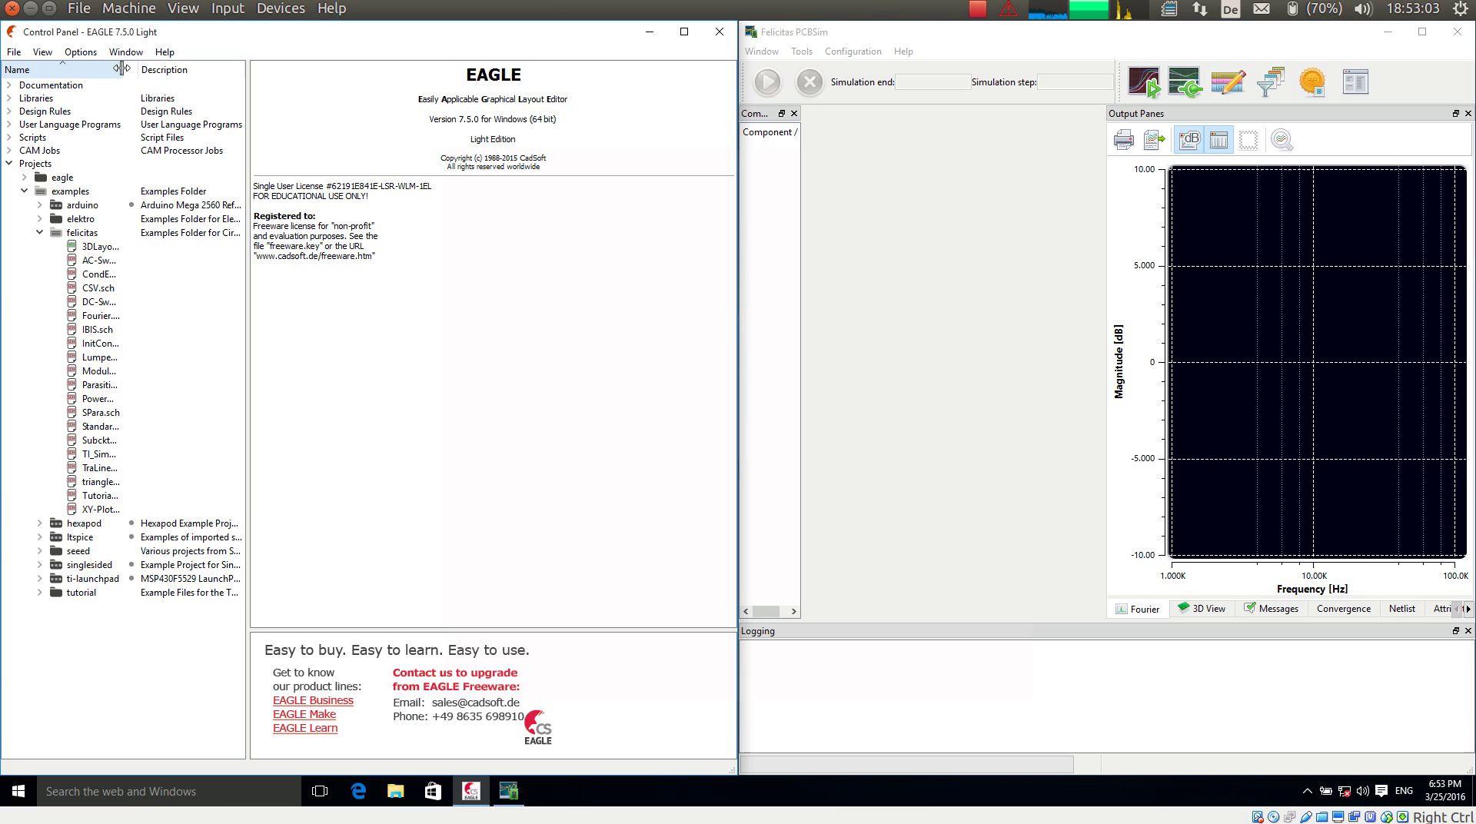
pyautogui.moveTo(121, 63); pyautogui.dragTo(170, 65)
pyautogui.click(117, 482)
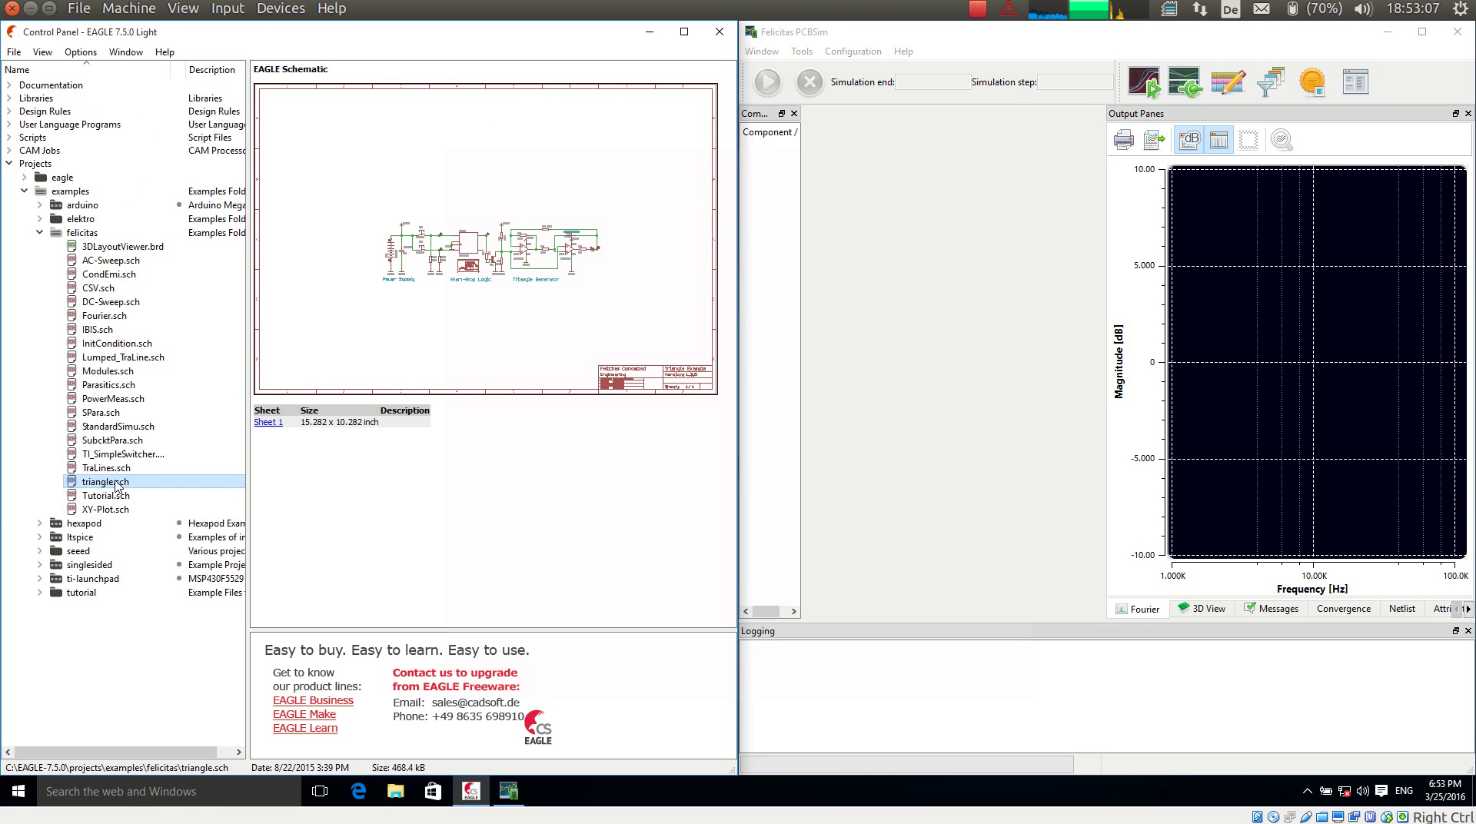
# Open triangle.sch in the schematic editor, snapped to the left half and zoomed in
pyautogui.doubleClick(117, 483)
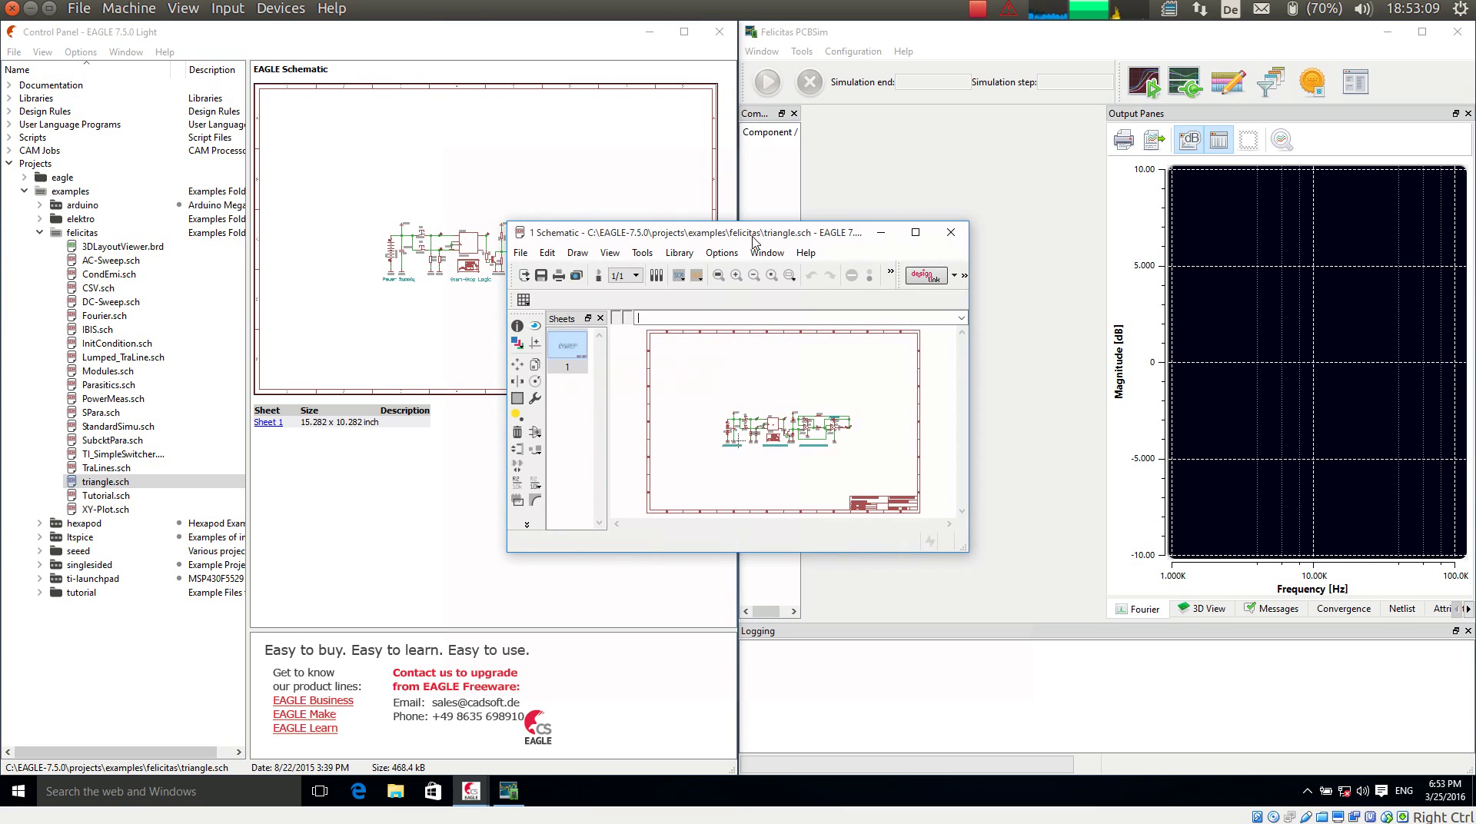
pyautogui.moveTo(752, 241); pyautogui.dragTo(600, 219)
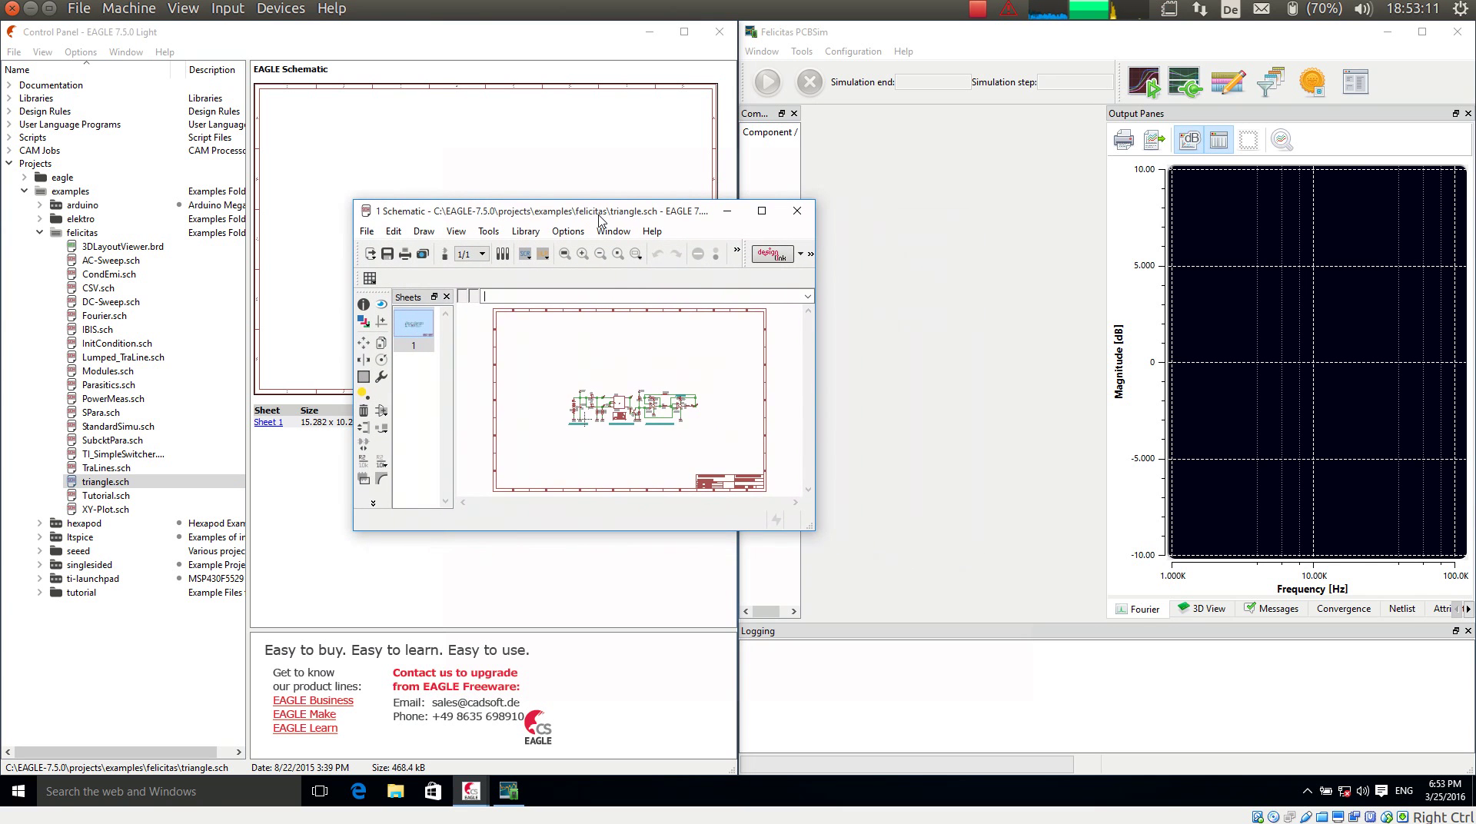
pyautogui.press('super+Left')
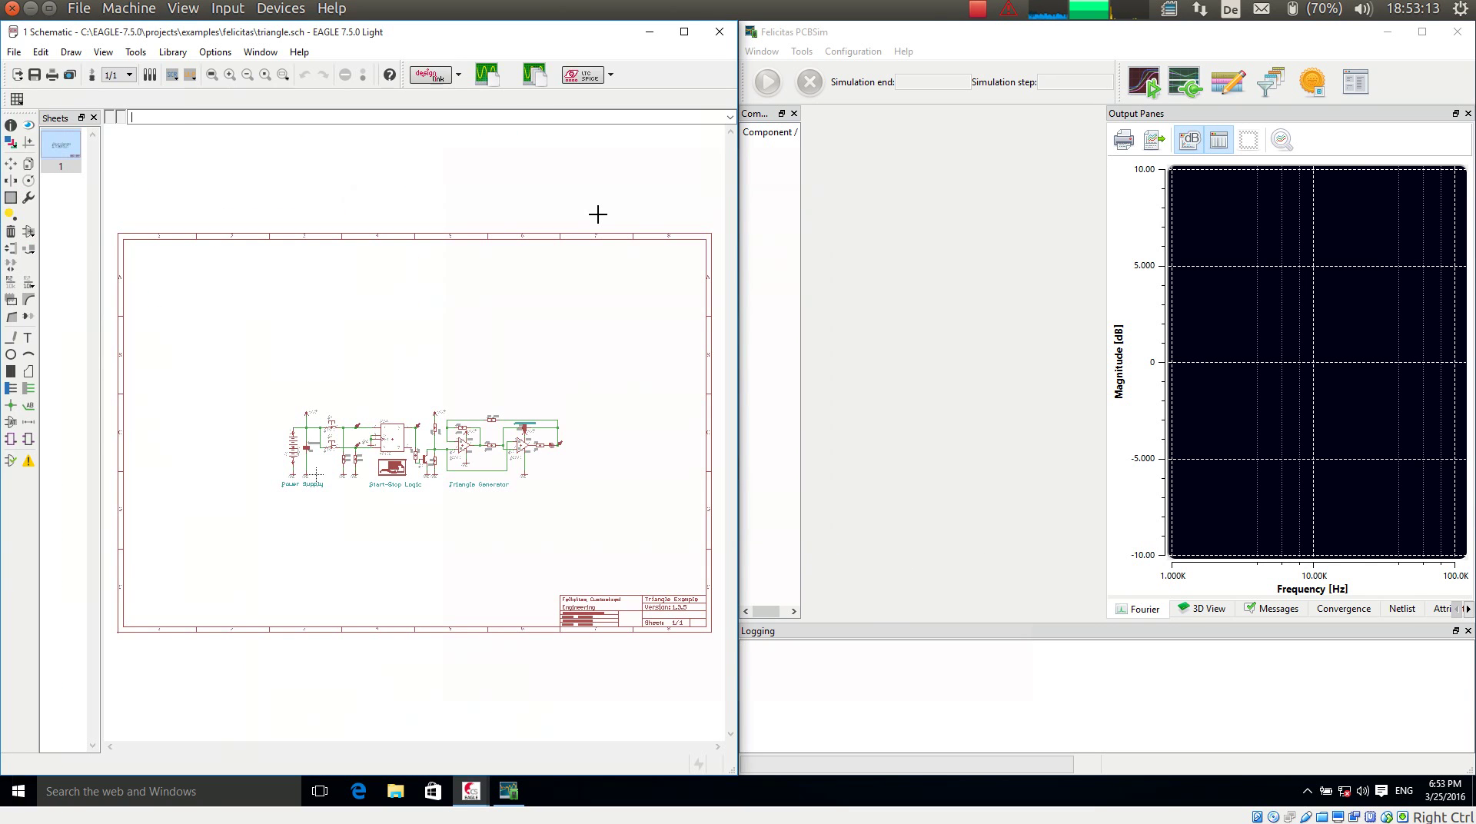
pyautogui.scroll(2, 477, 483)
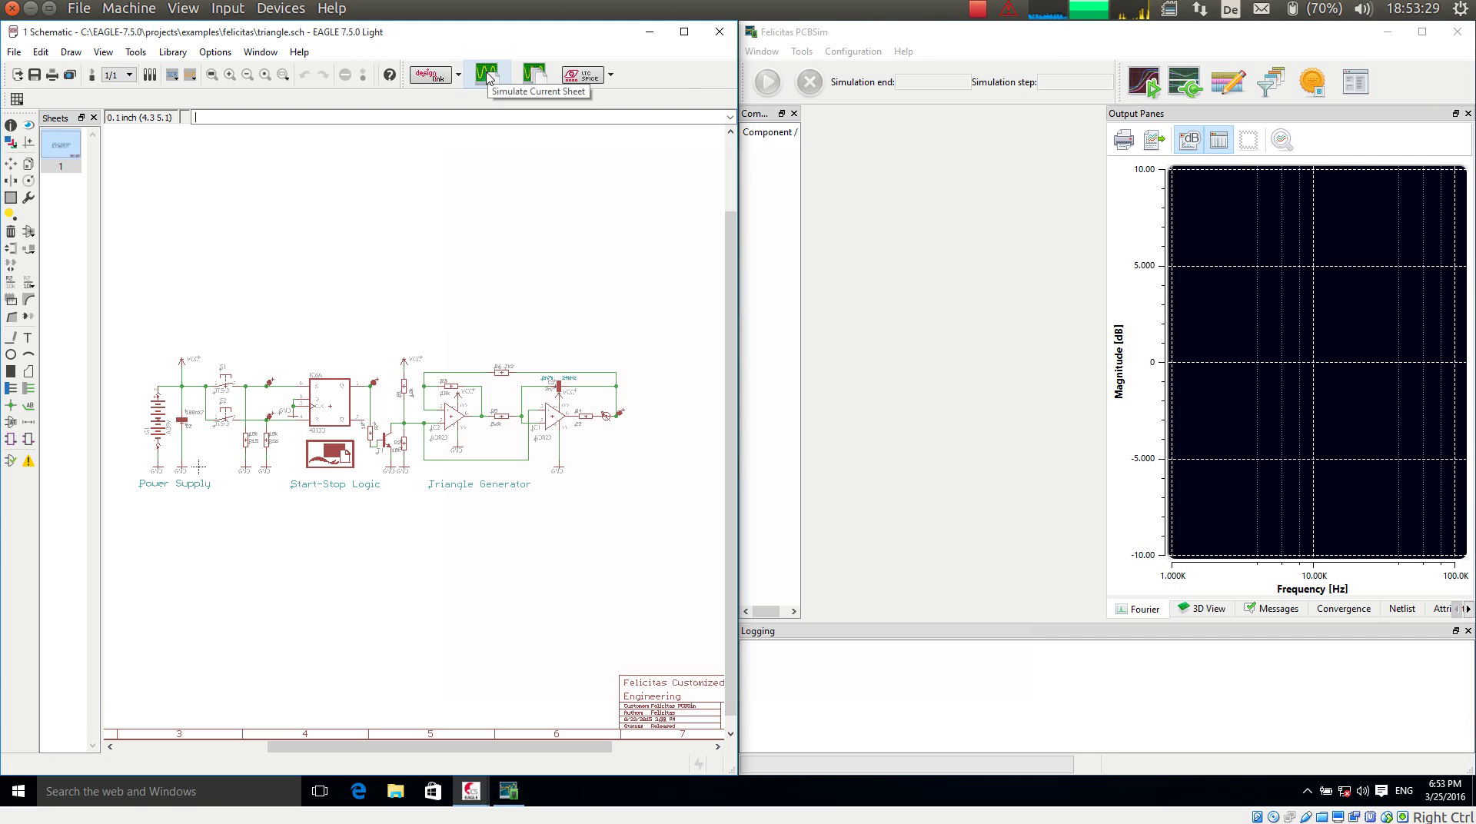
# Run Simulate Current Sheet, accepting the library path and adding the simulation library to the USE list
pyautogui.click(487, 74)
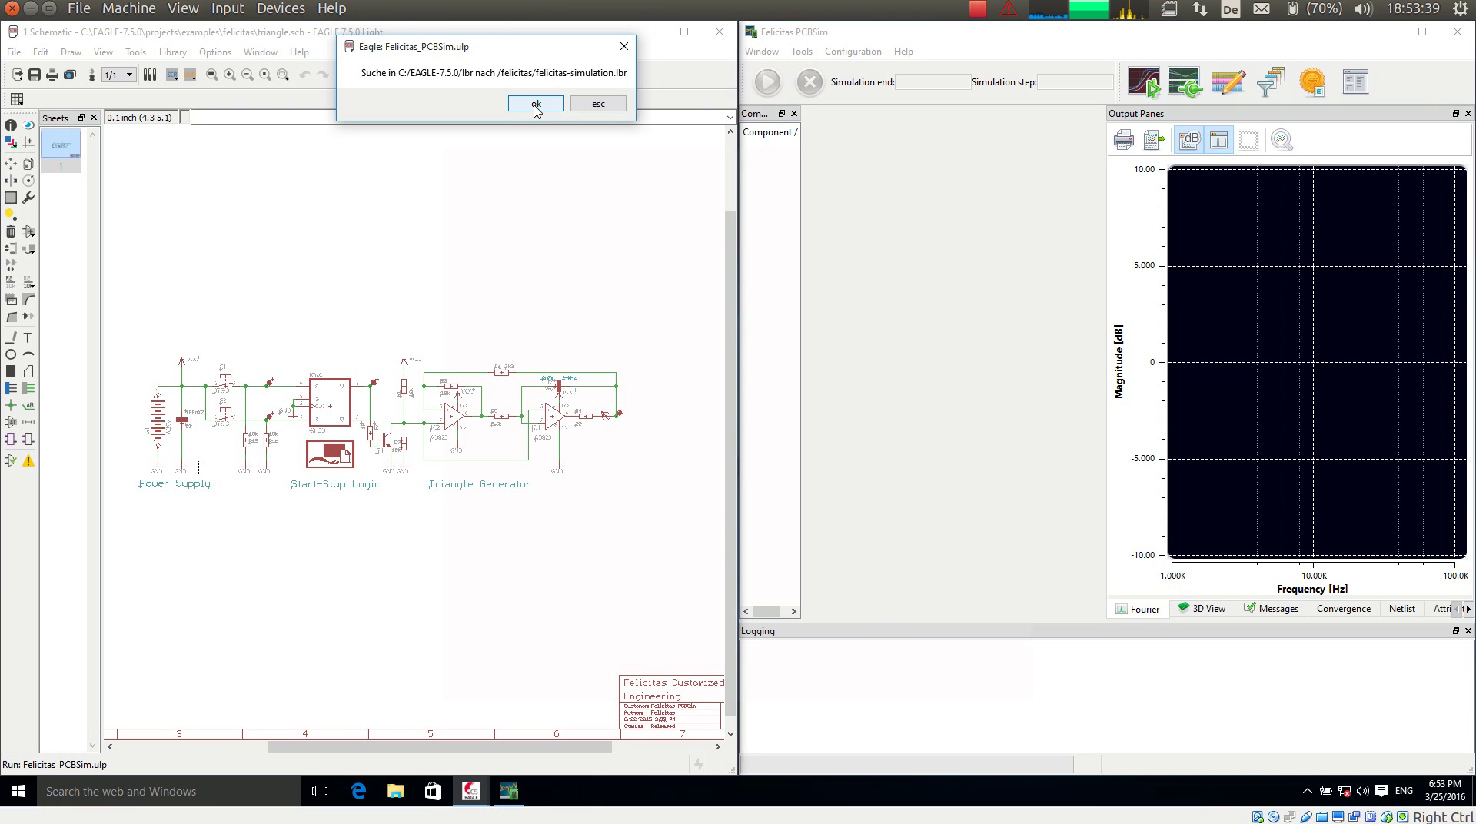
pyautogui.click(536, 105)
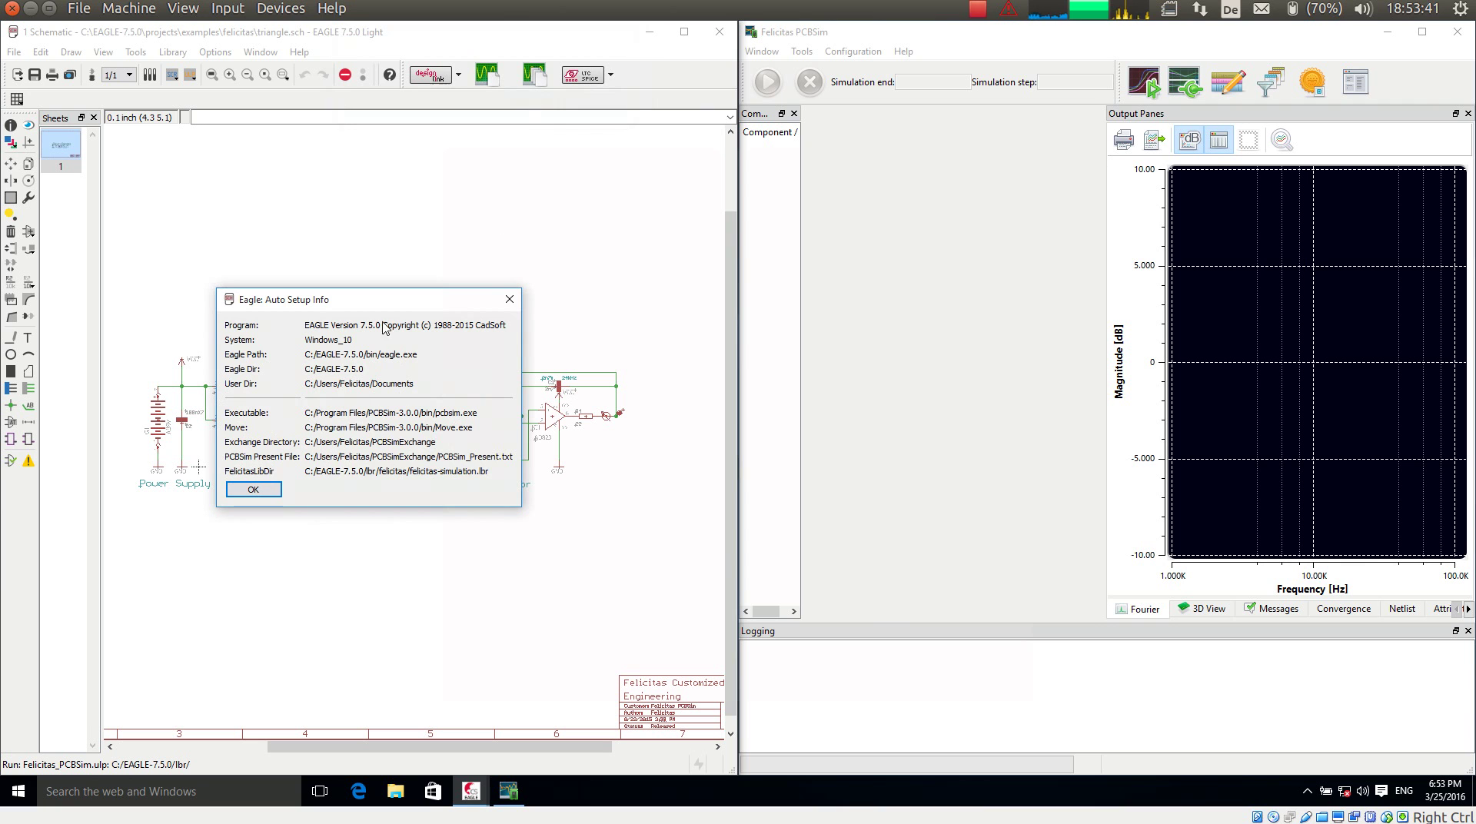
pyautogui.click(269, 491)
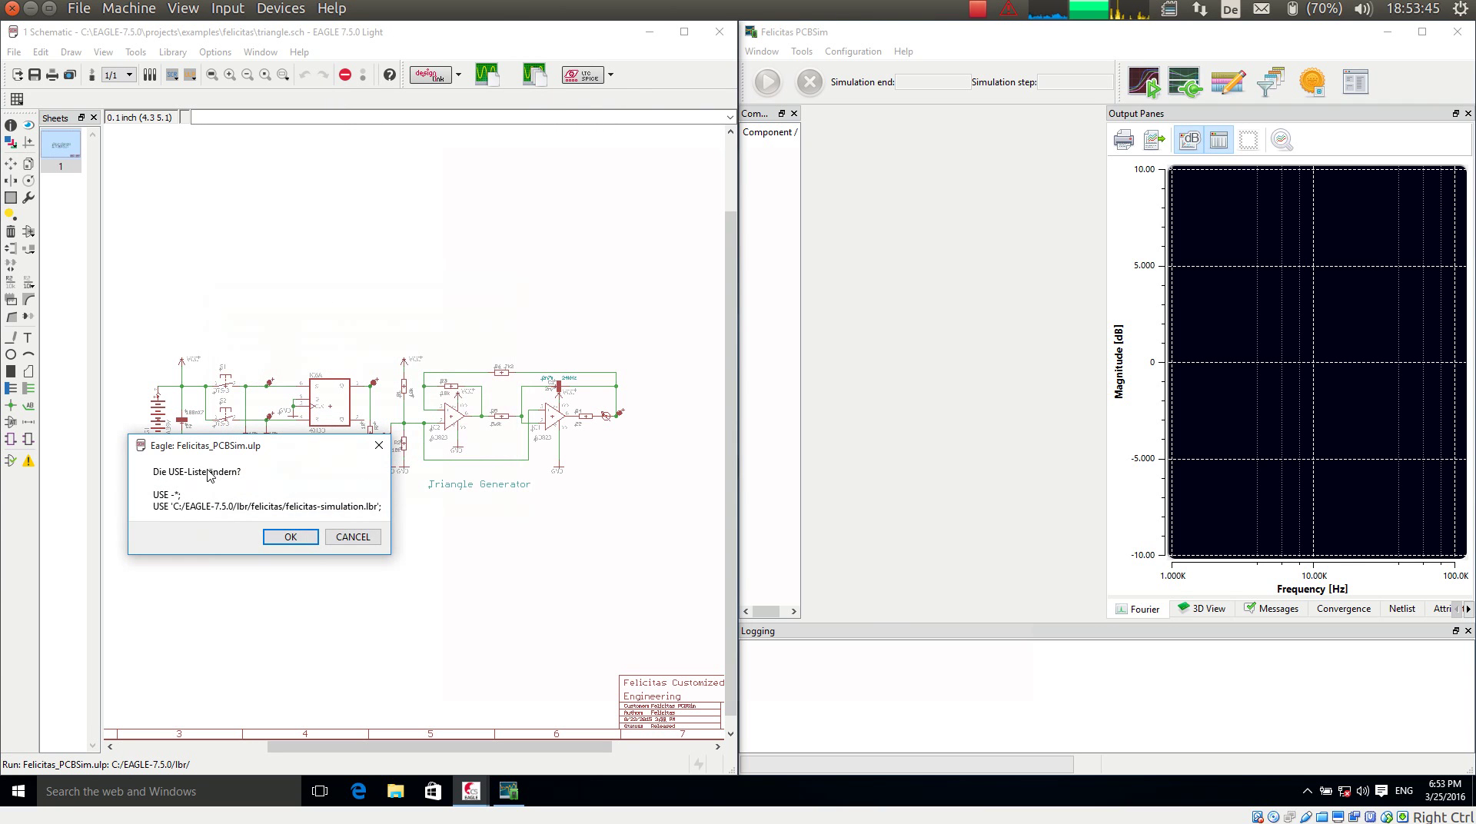
pyautogui.click(289, 538)
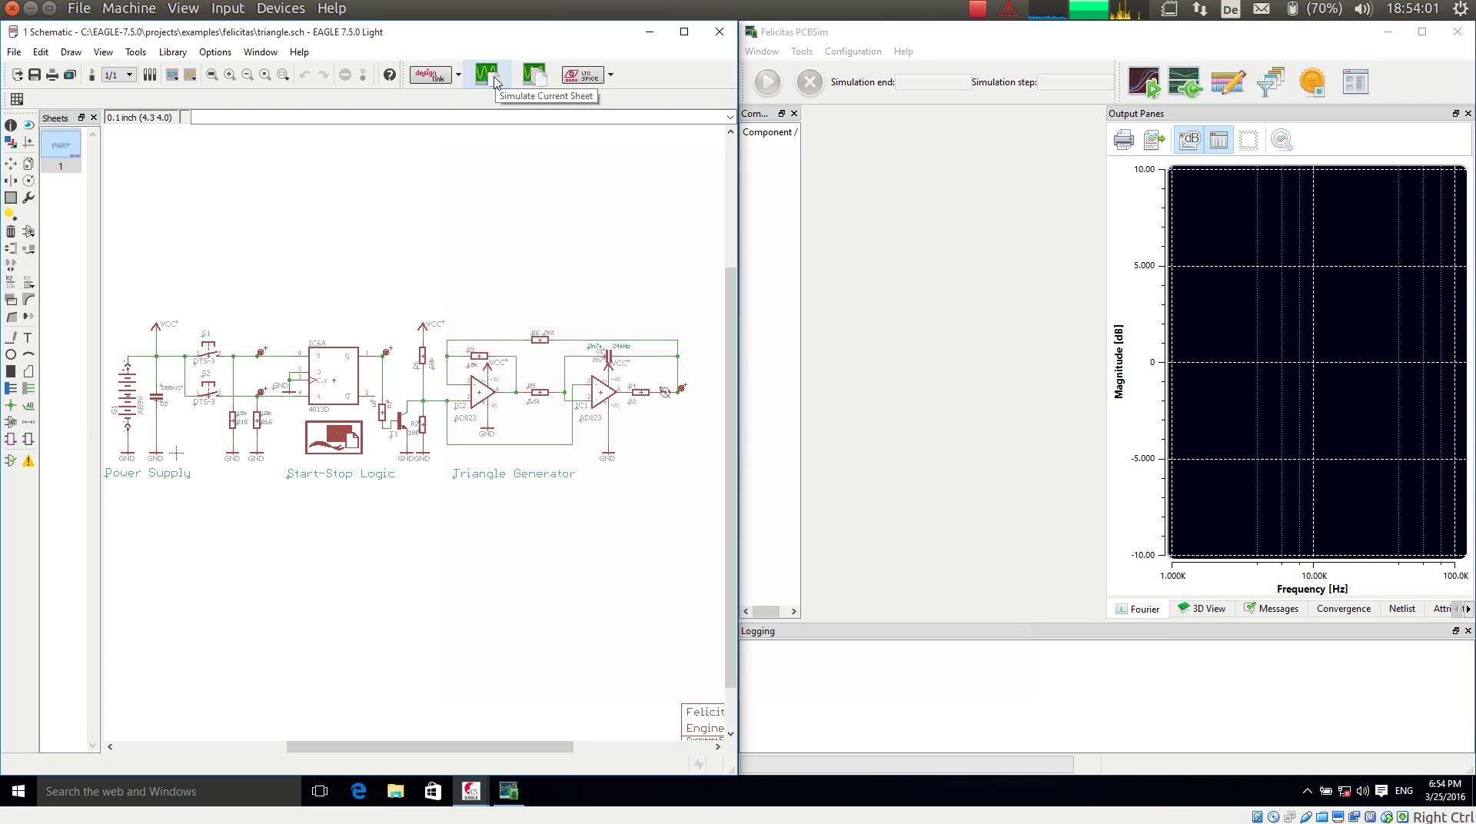
# Send the triangle sheet to PCBSim and widen its components tree
pyautogui.click(495, 82)
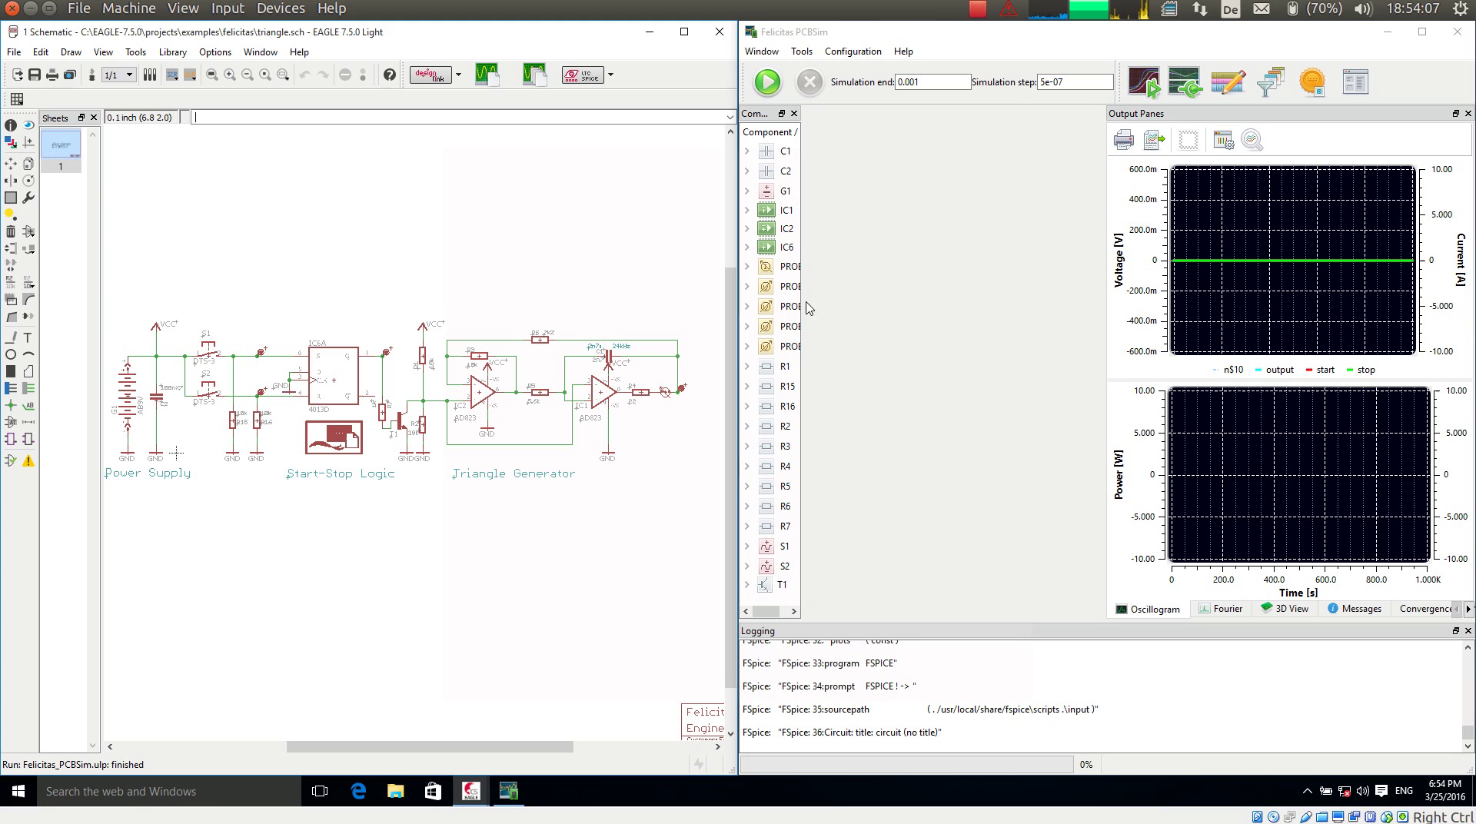
pyautogui.moveTo(800, 301); pyautogui.dragTo(916, 302)
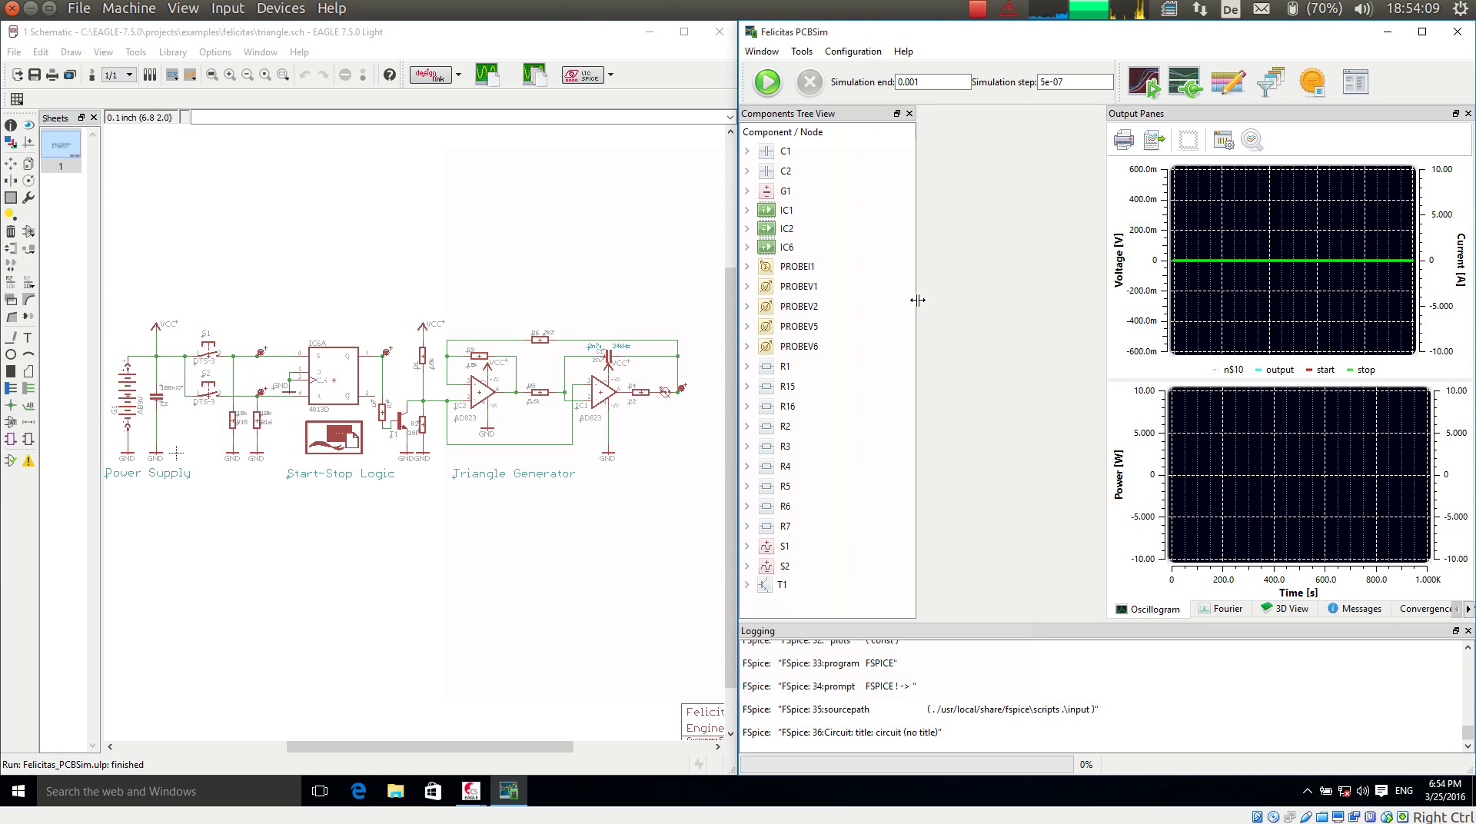
pyautogui.moveTo(1112, 300); pyautogui.dragTo(925, 303)
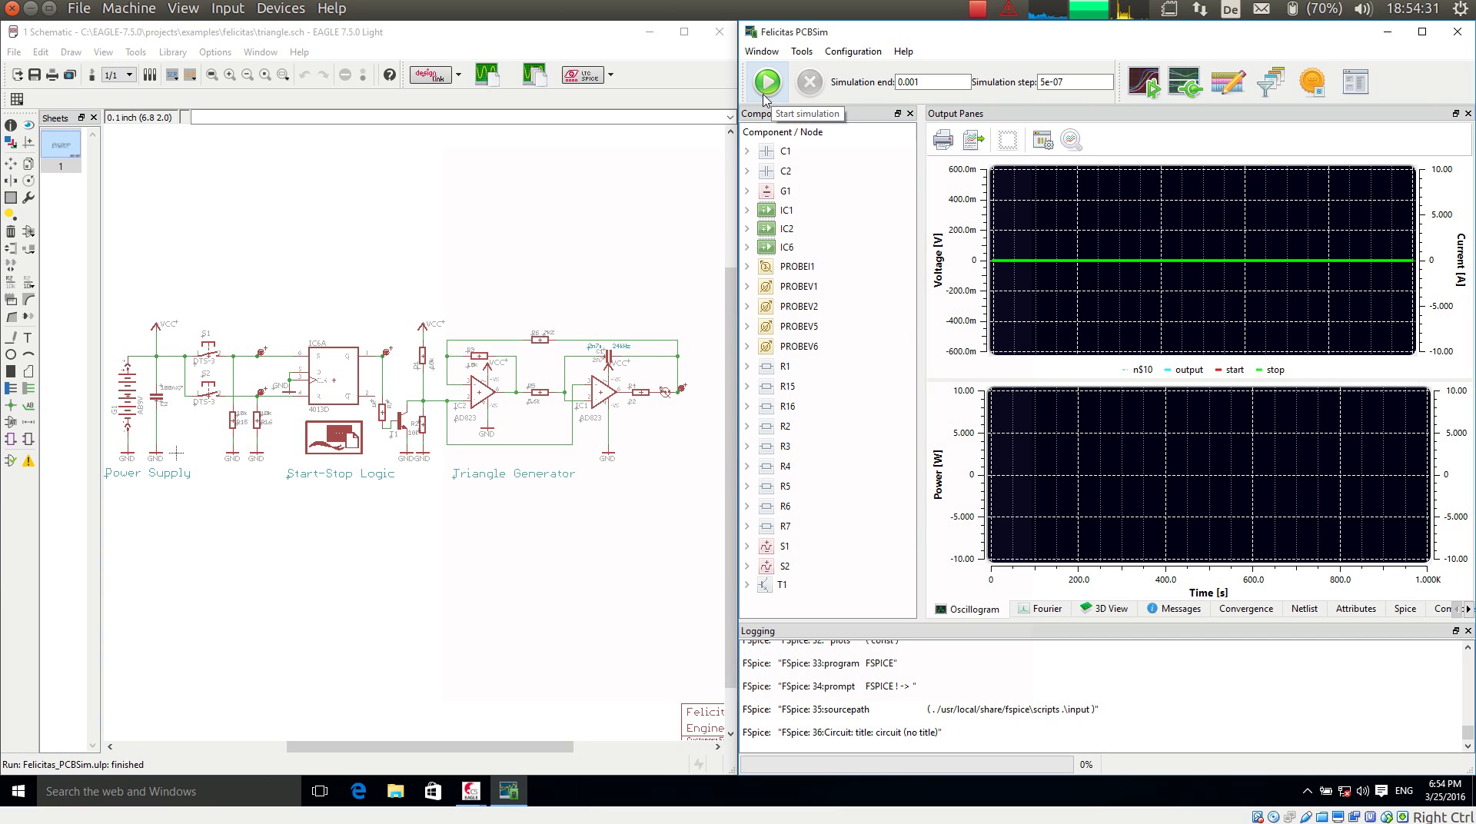
# Start the PCBSim transient simulation to plot the triangle wave
pyautogui.click(767, 82)
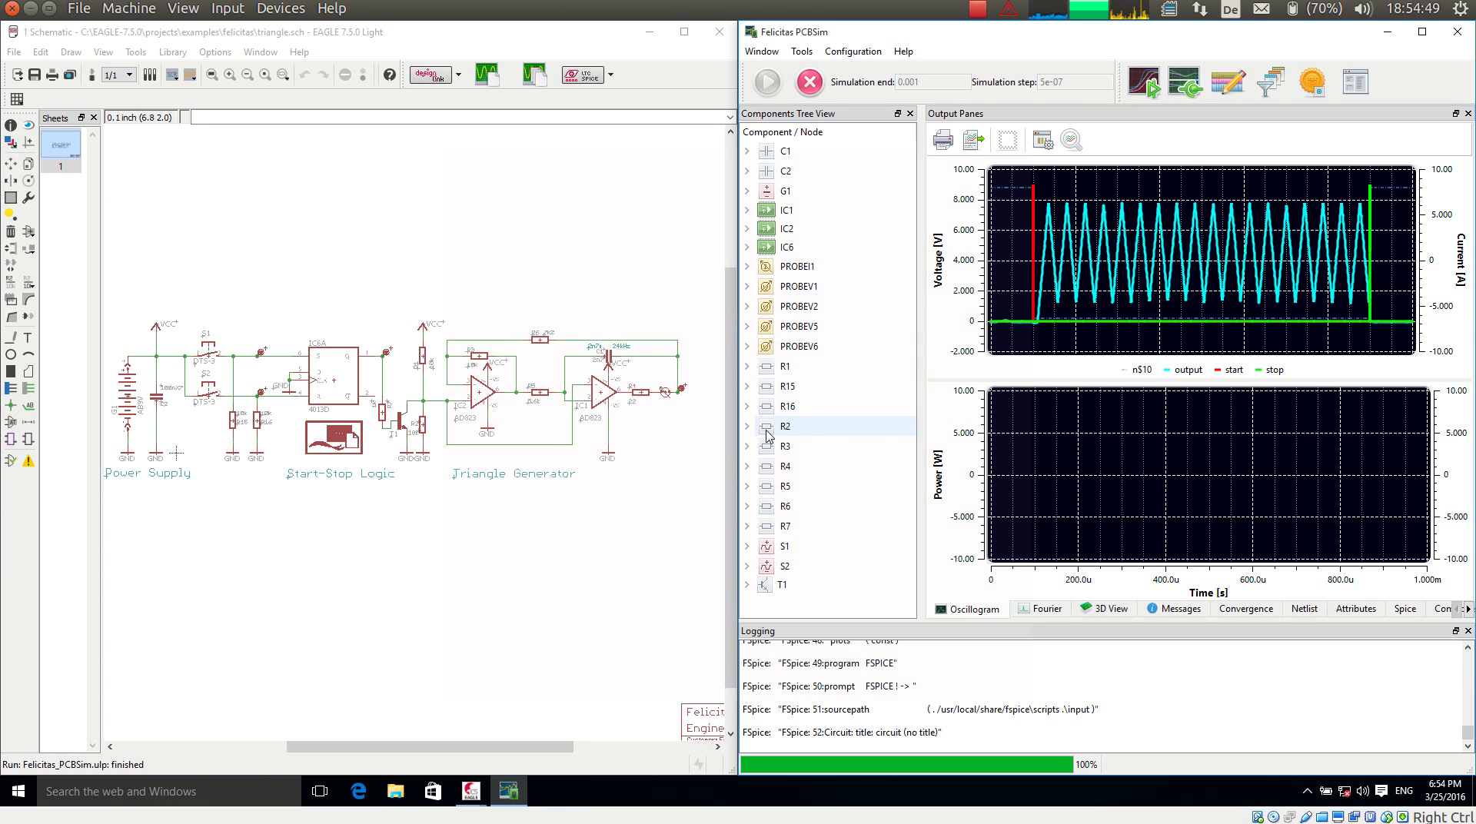
# Zoom in on capacitor C1 and set its Value from 2n7 to 15n
pyautogui.scroll(3, 649, 360)
pyautogui.scroll(3, 650, 360)
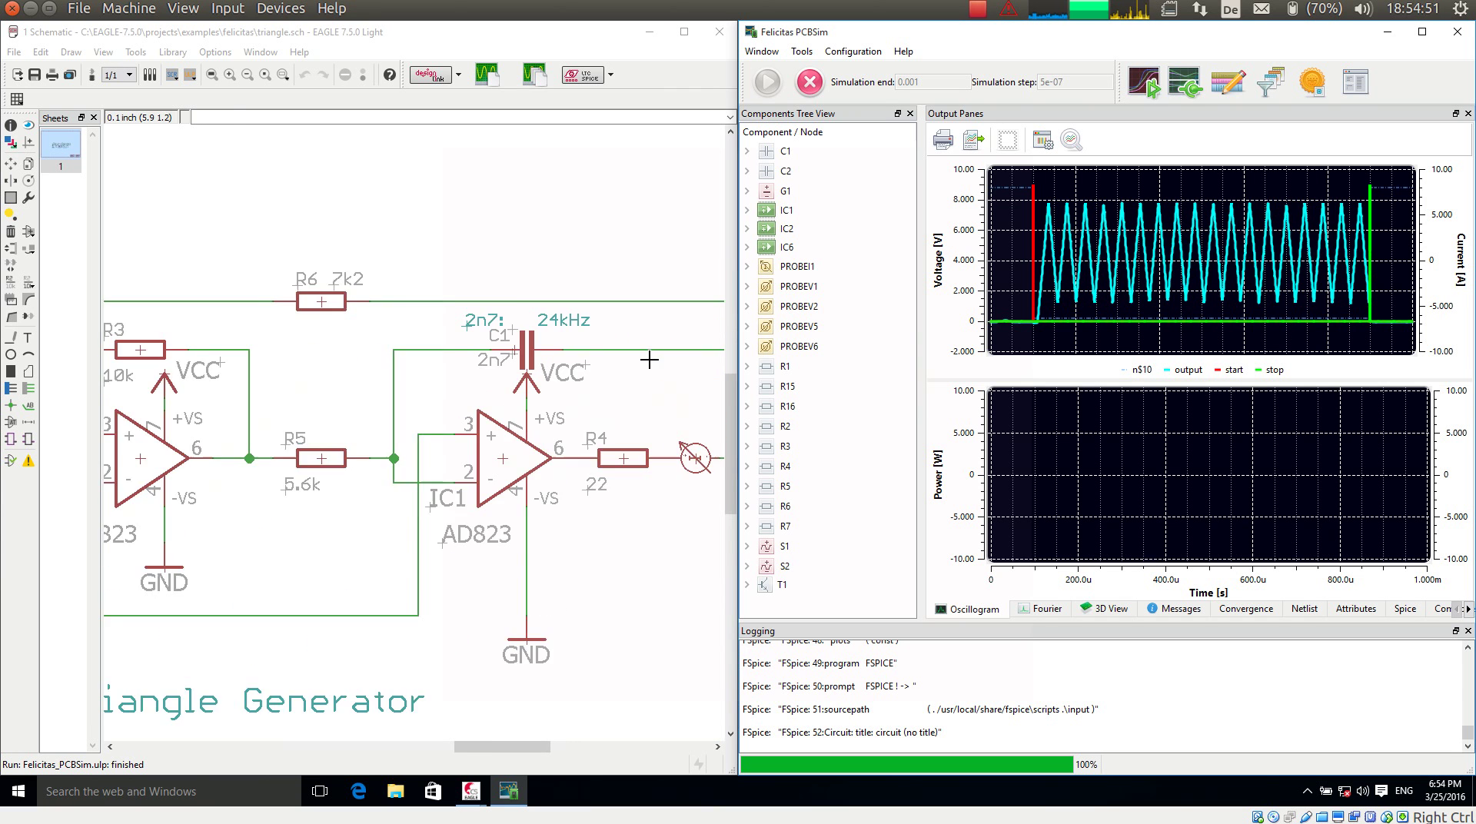
pyautogui.scroll(2, 650, 360)
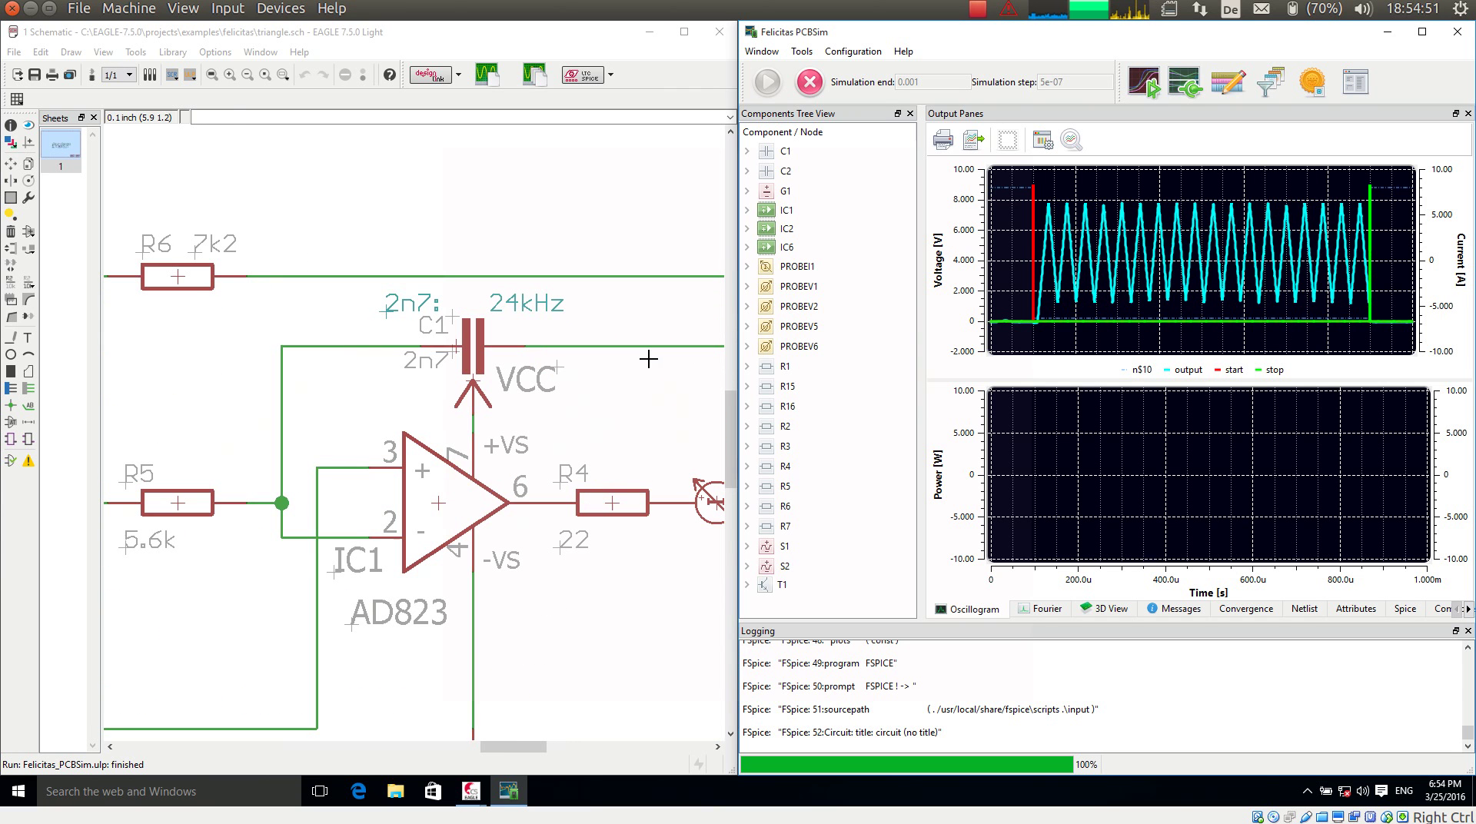
pyautogui.rightClick(475, 346)
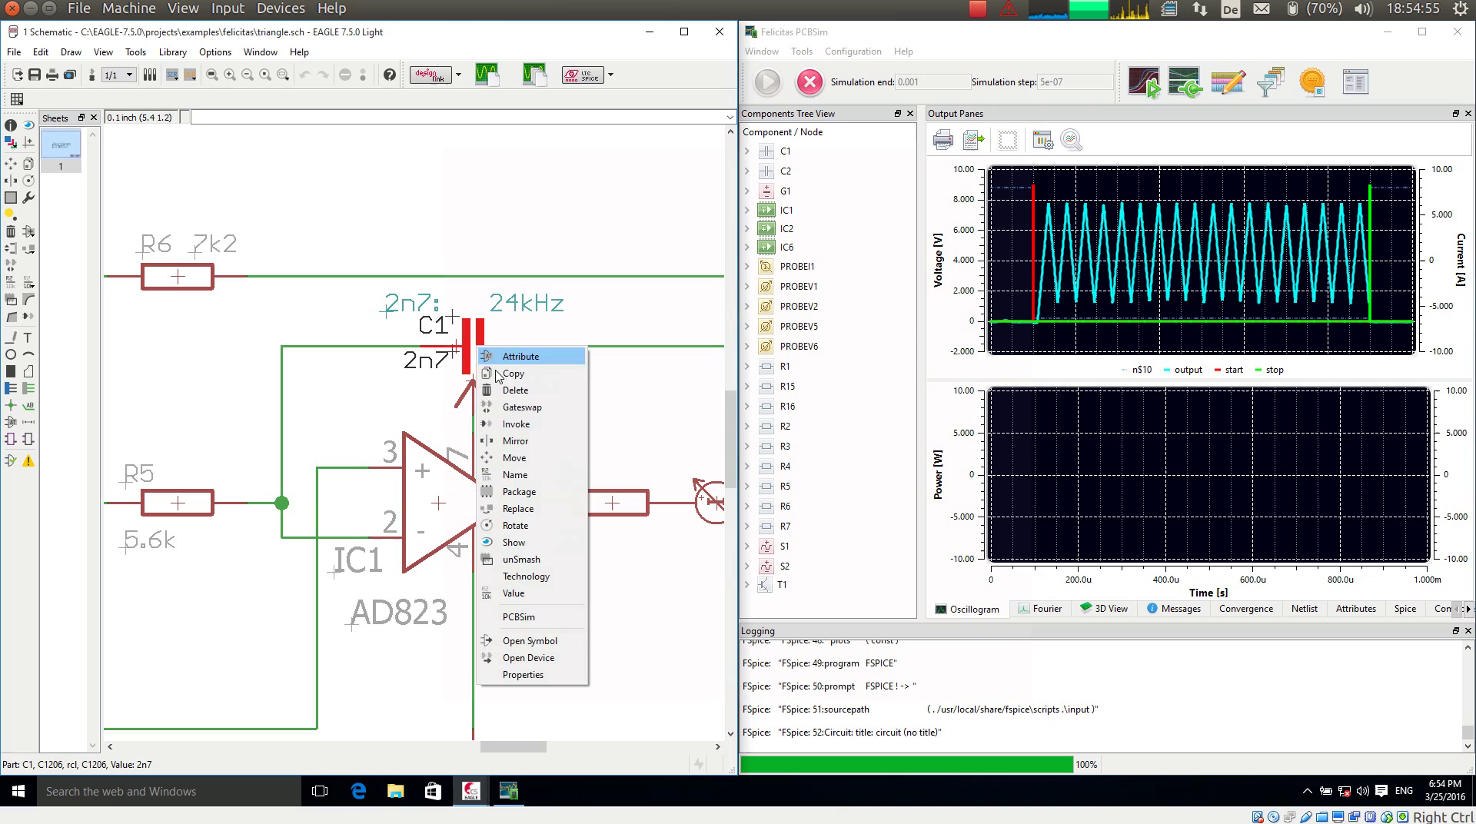
pyautogui.click(520, 599)
pyautogui.write('15n')
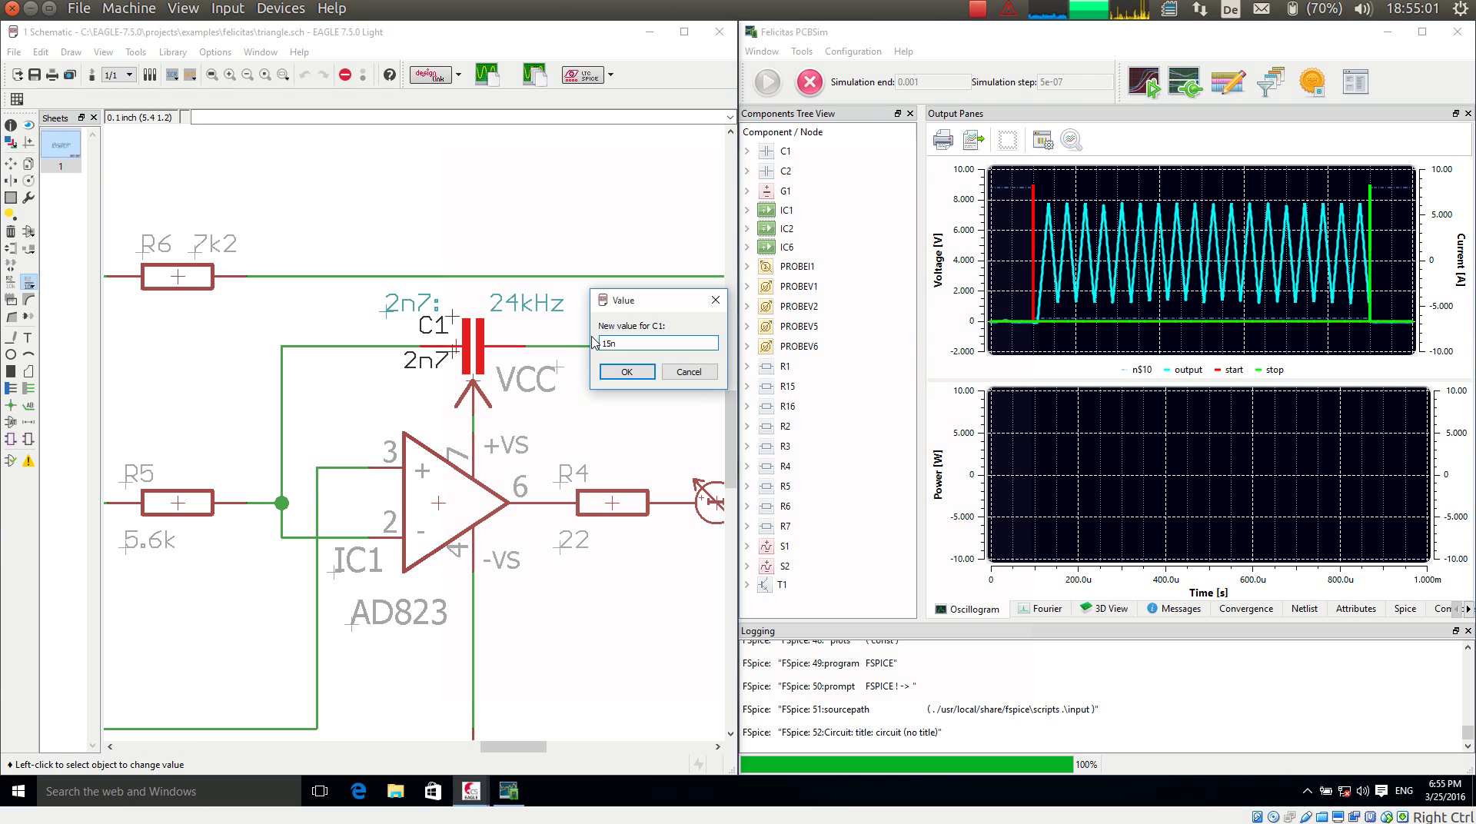
pyautogui.press('Return')
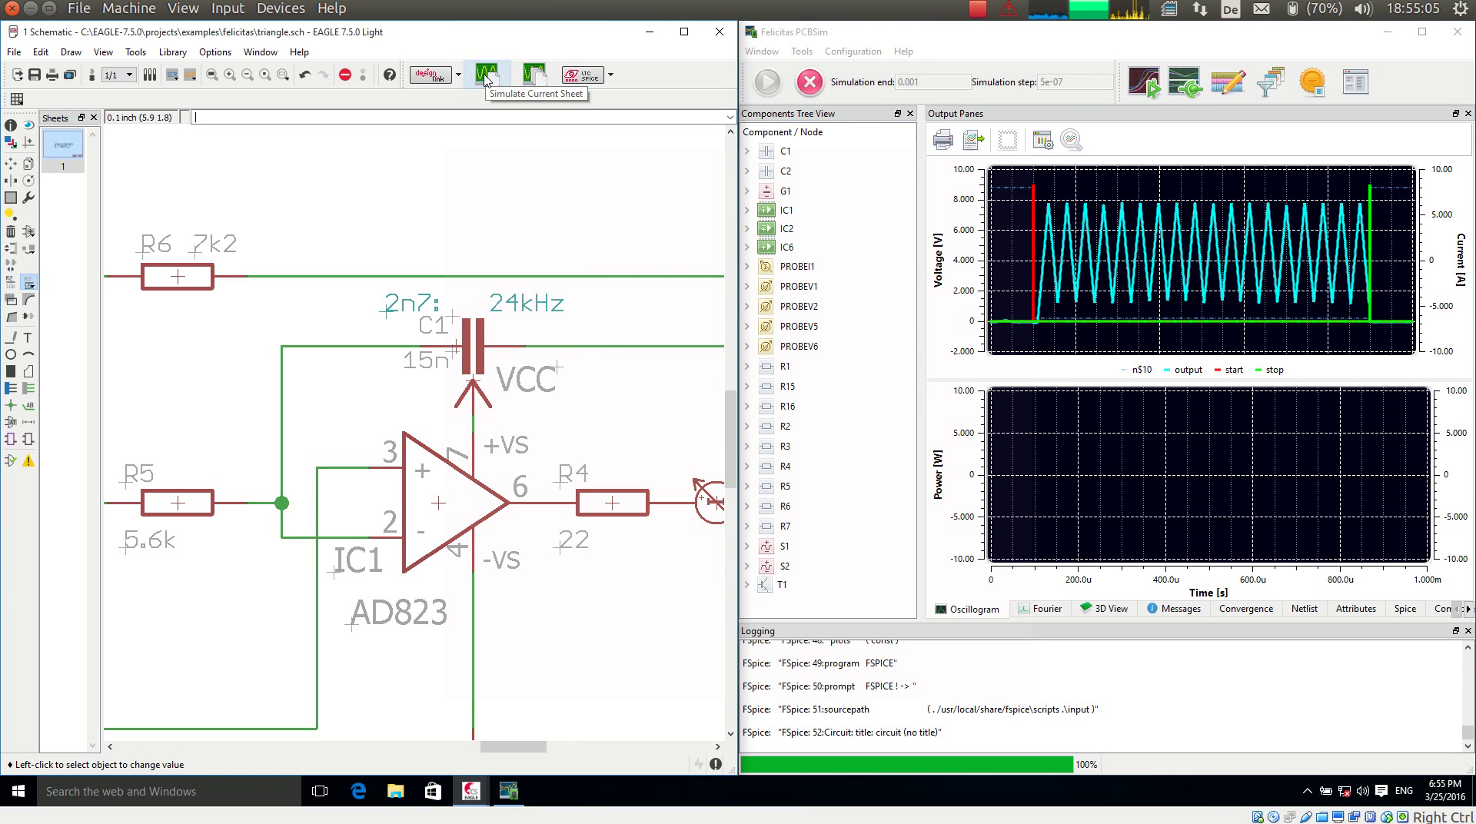
# Resend the sheet with C1 at 15n to PCBSim and rerun the simulation
pyautogui.click(485, 77)
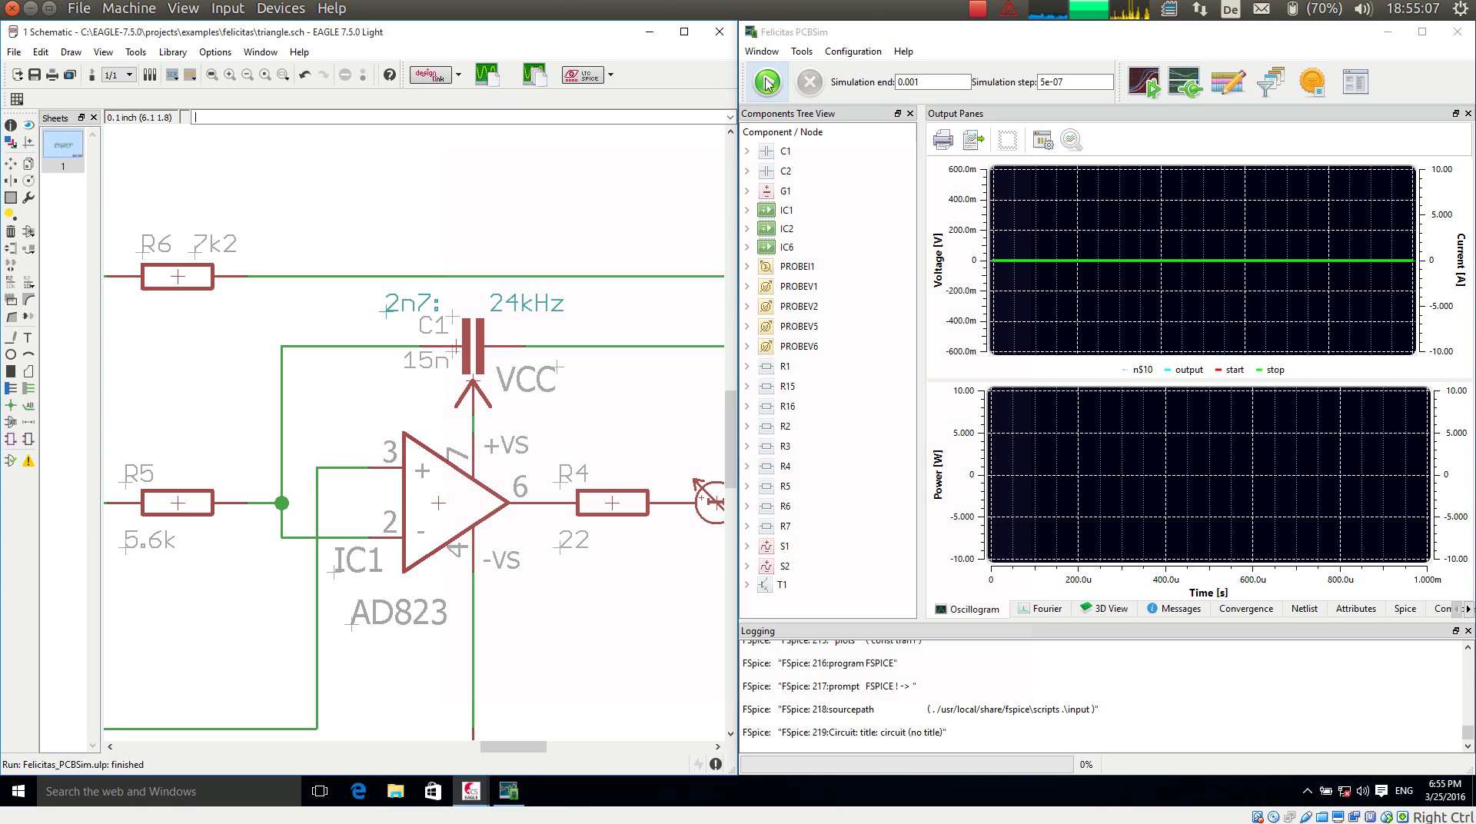
pyautogui.click(767, 82)
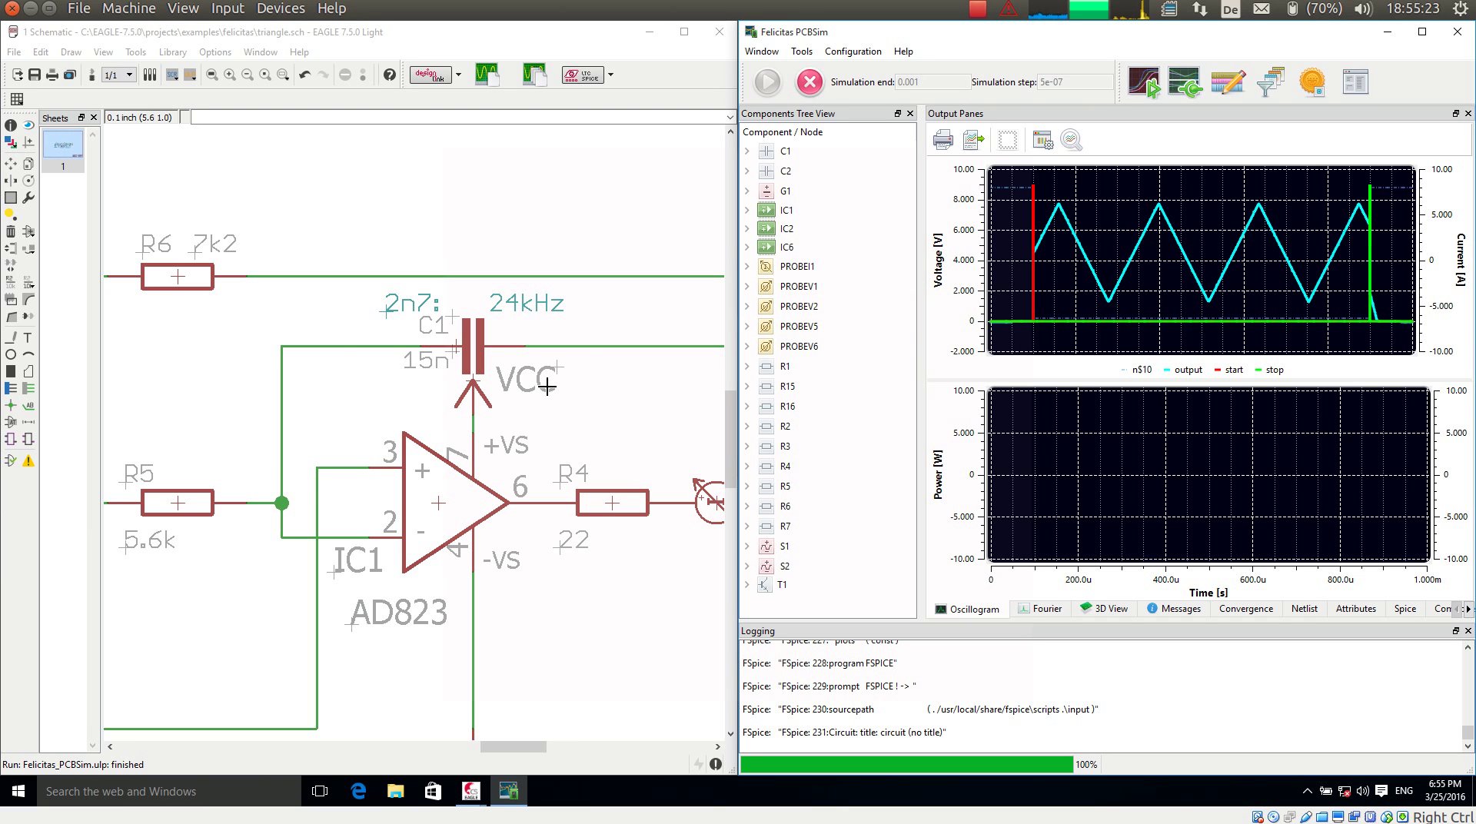
pyautogui.scroll(-2, 608, 340)
pyautogui.scroll(-2, 608, 340)
pyautogui.scroll(-1, 611, 340)
pyautogui.scroll(-1, 615, 339)
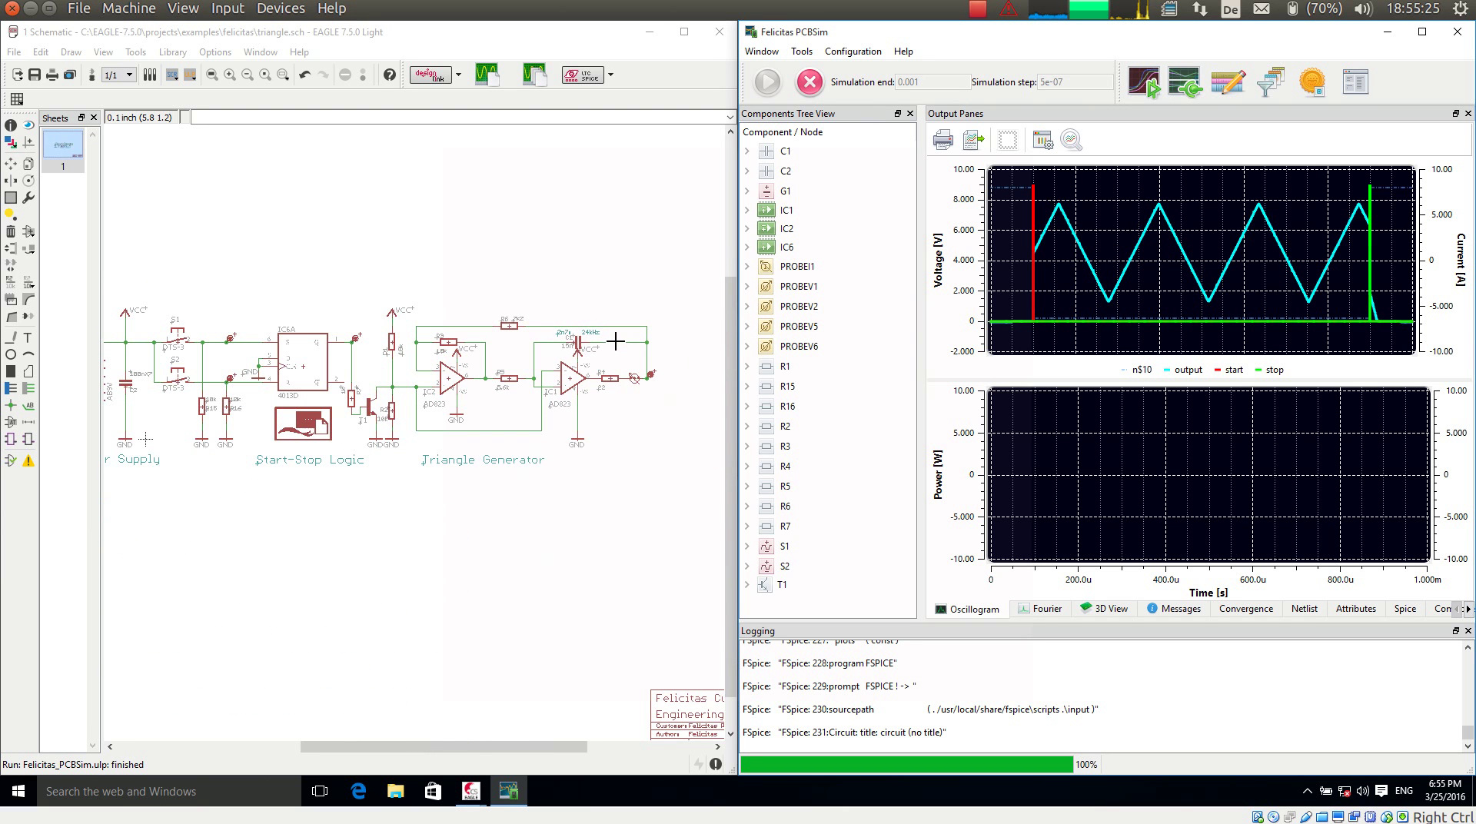
pyautogui.scroll(2, 230, 458)
pyautogui.scroll(1, 235, 457)
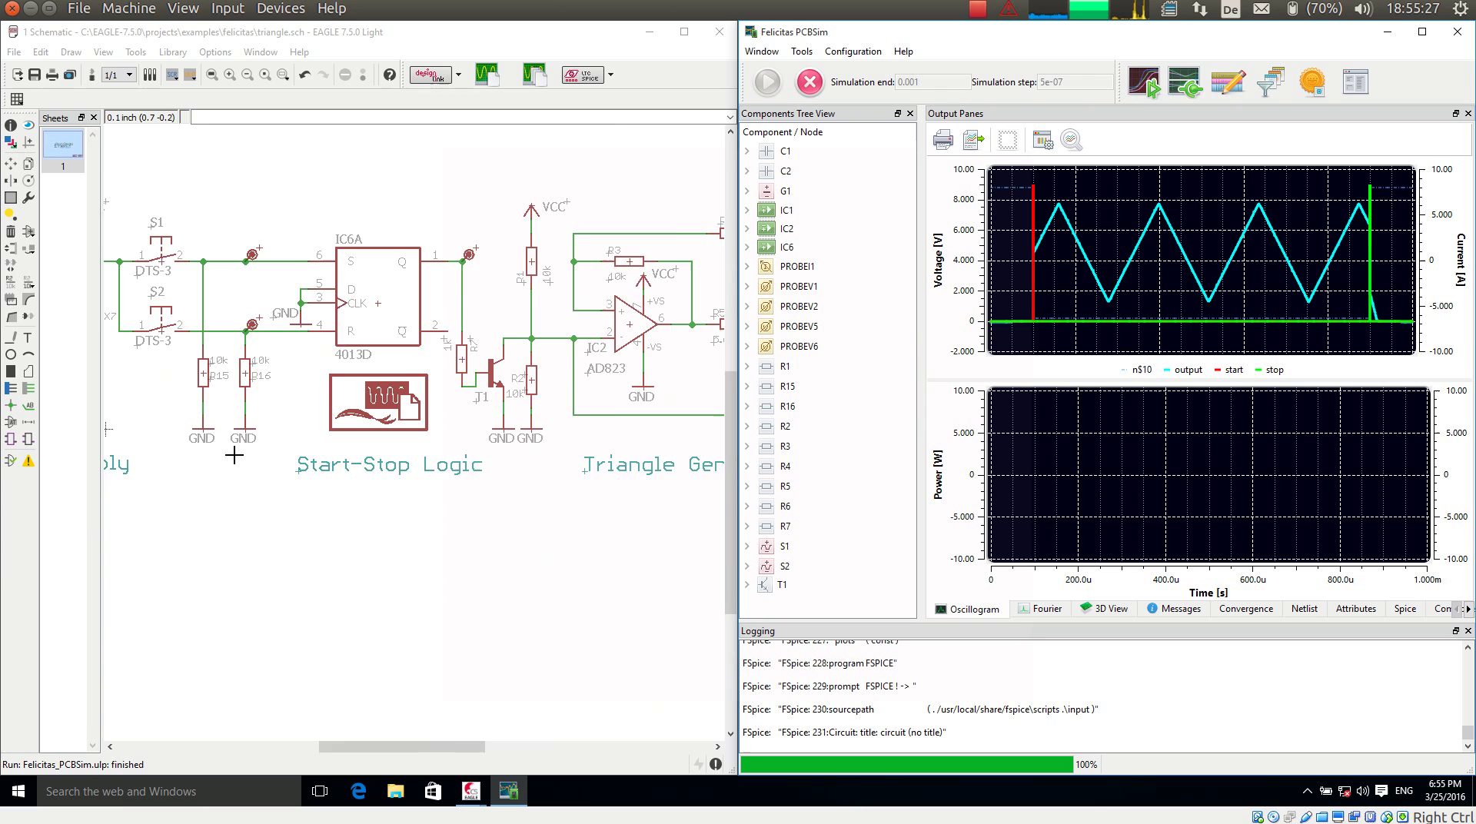
pyautogui.scroll(2, 316, 449)
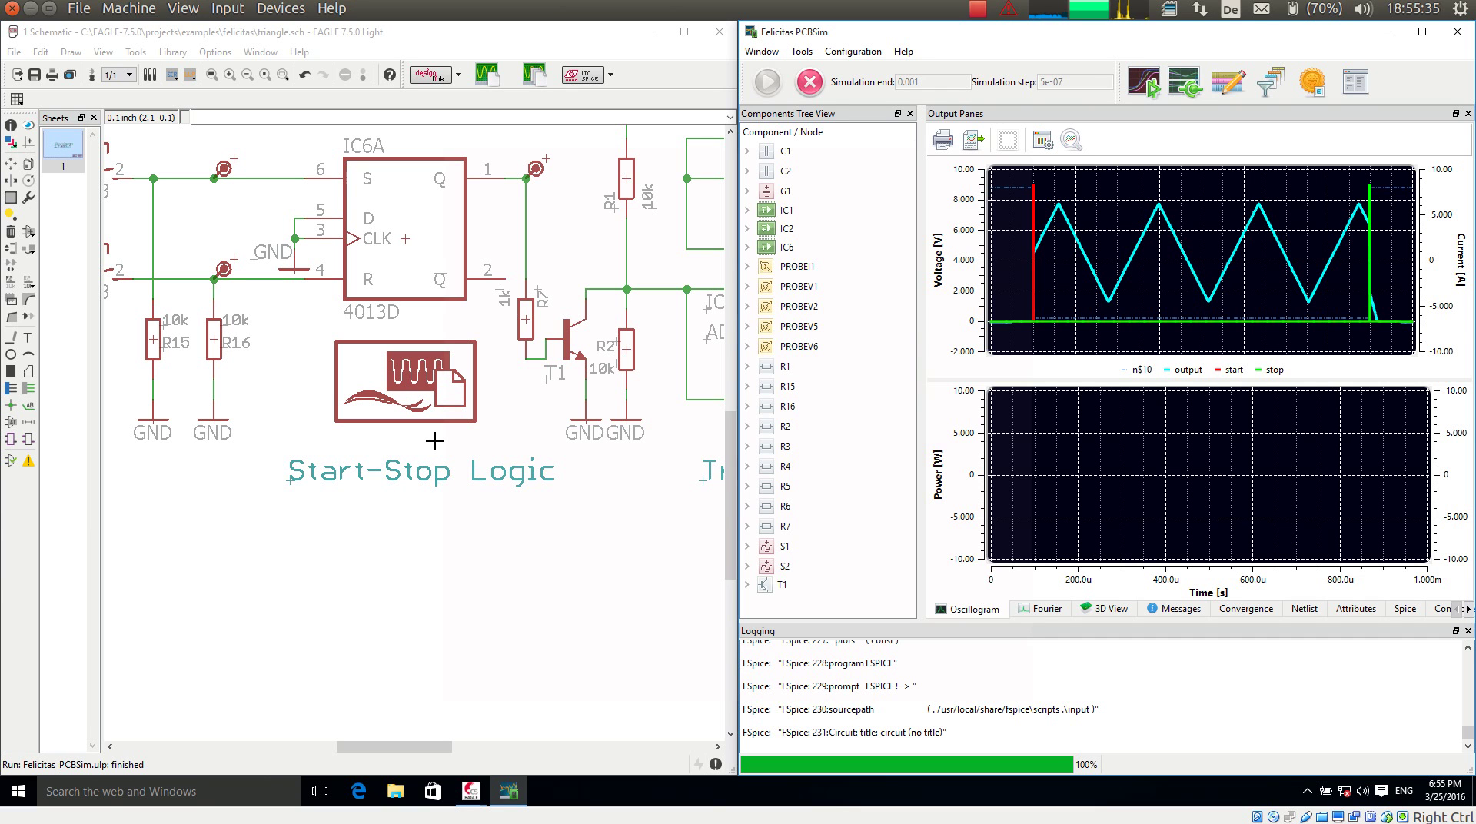
pyautogui.rightClick(408, 393)
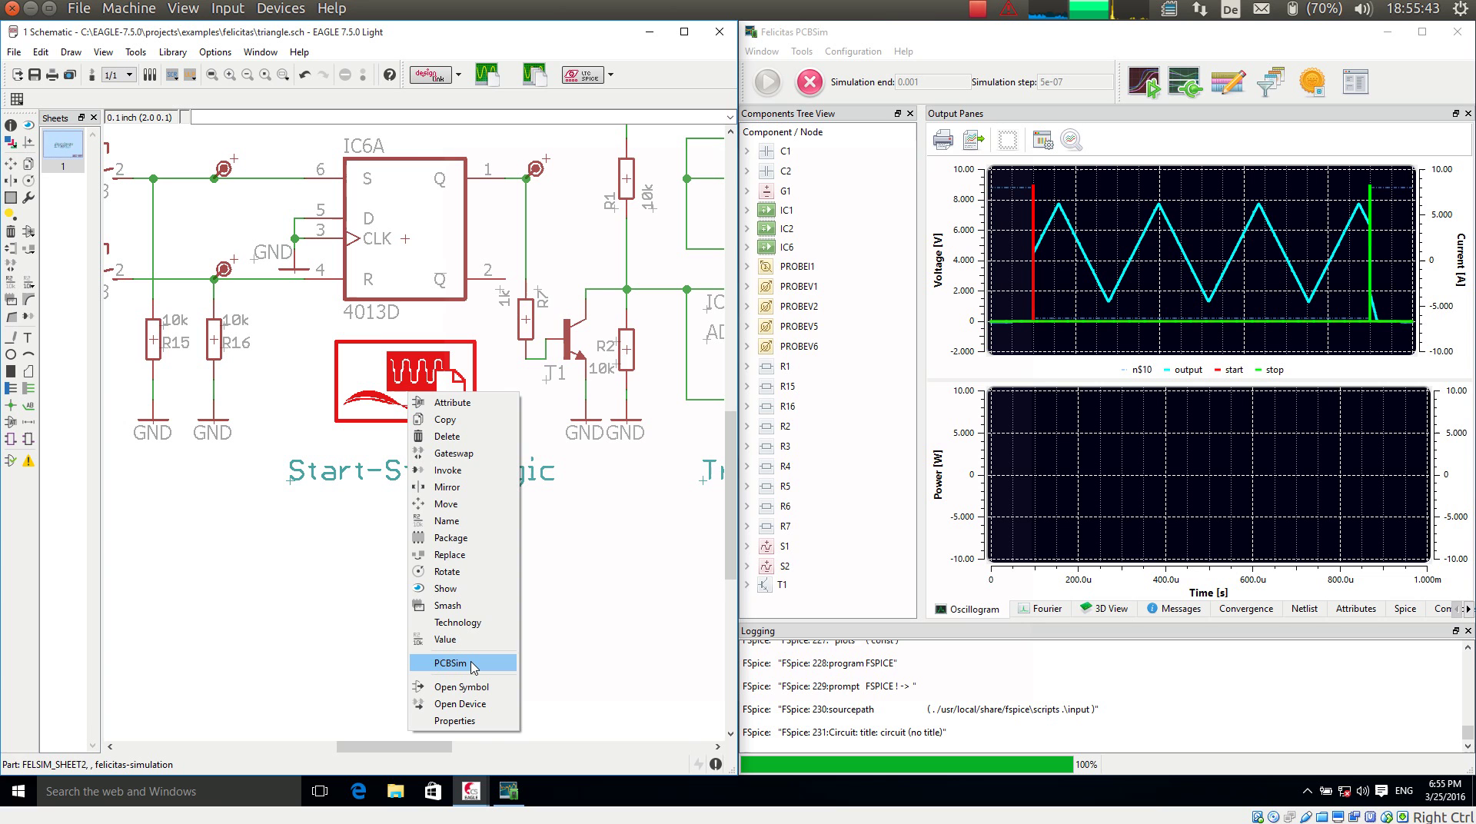
pyautogui.click(472, 666)
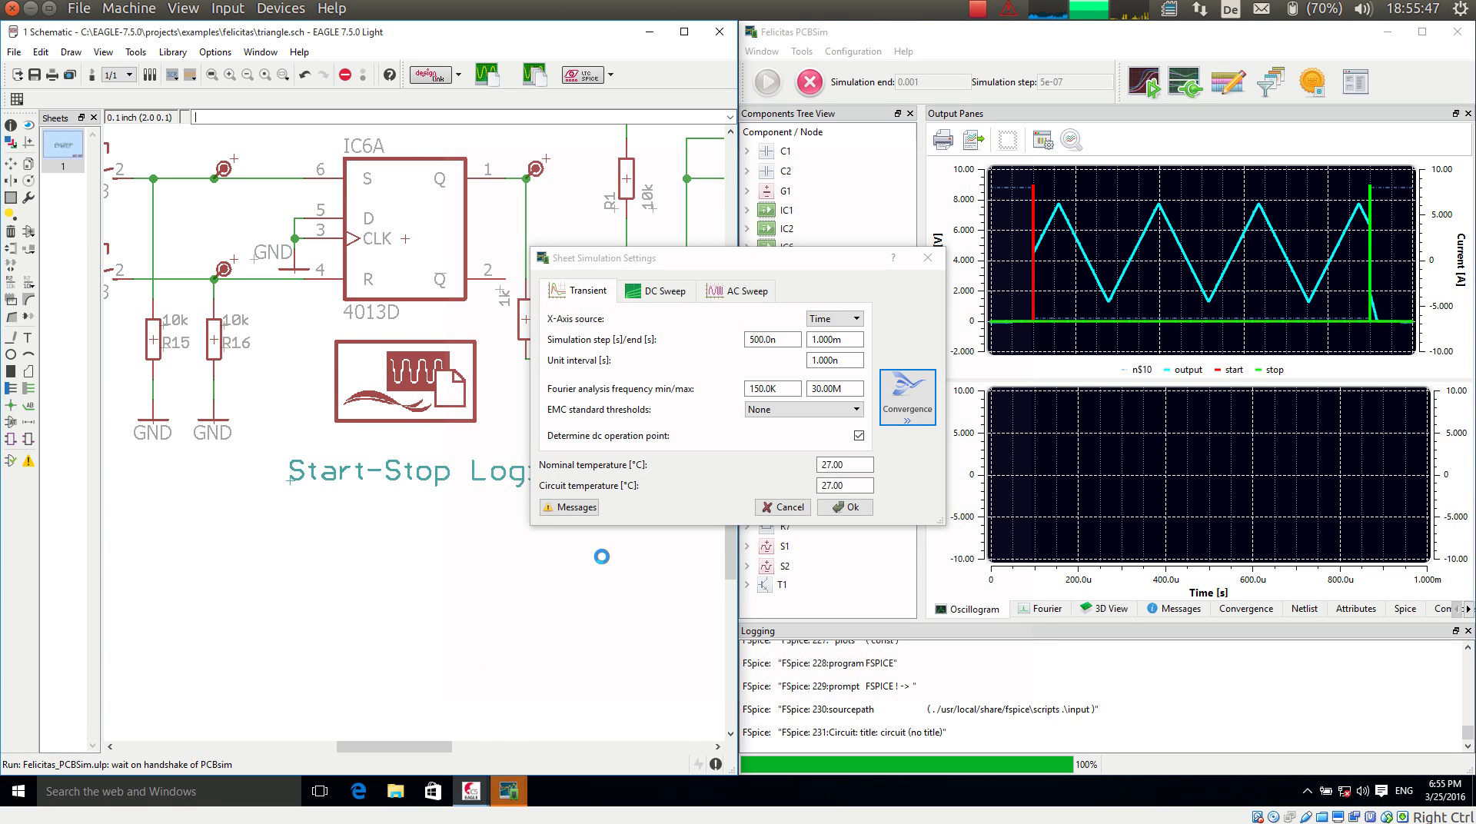
pyautogui.moveTo(761, 267); pyautogui.dragTo(598, 265)
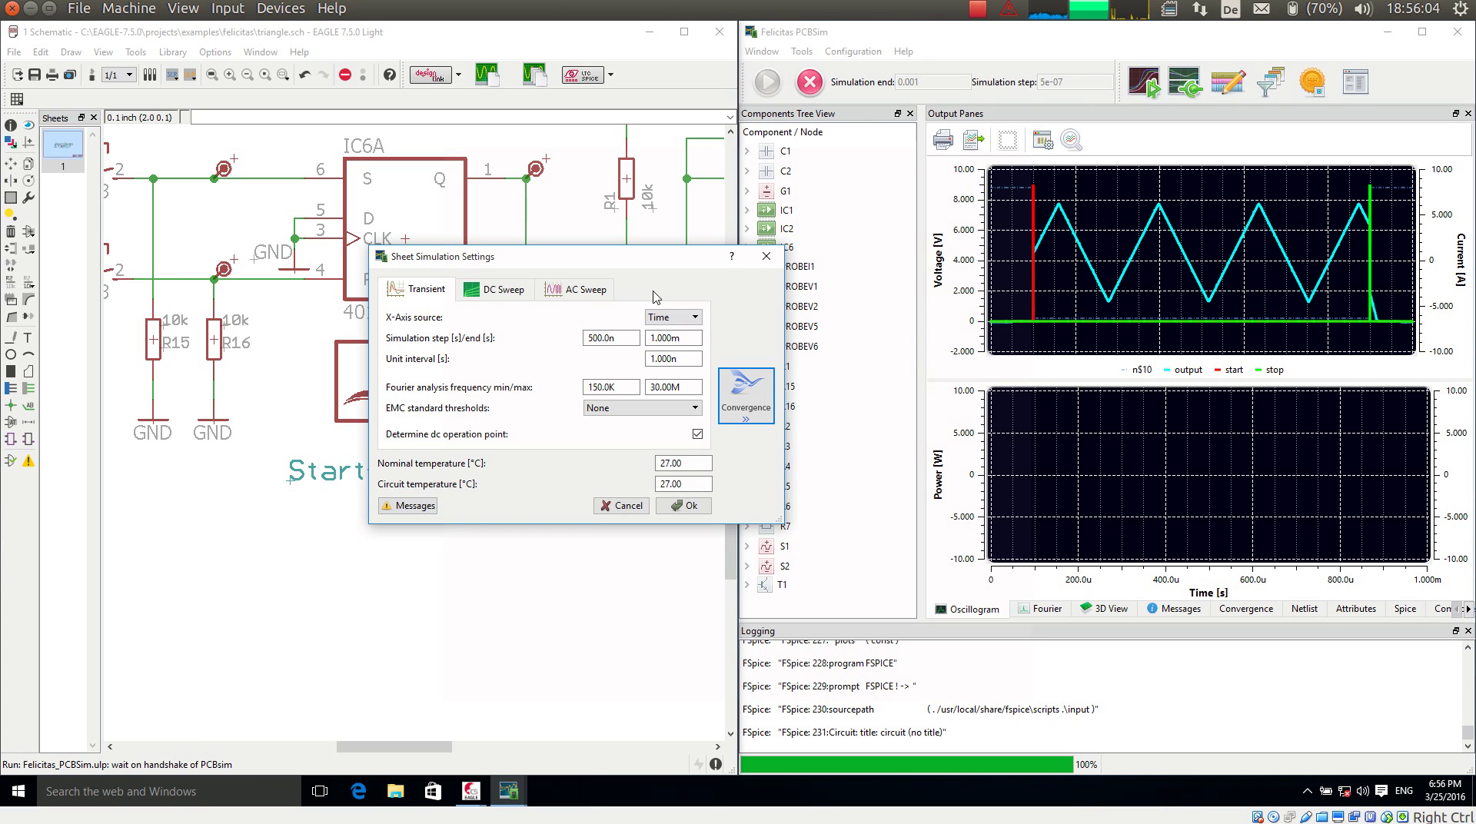
pyautogui.click(767, 258)
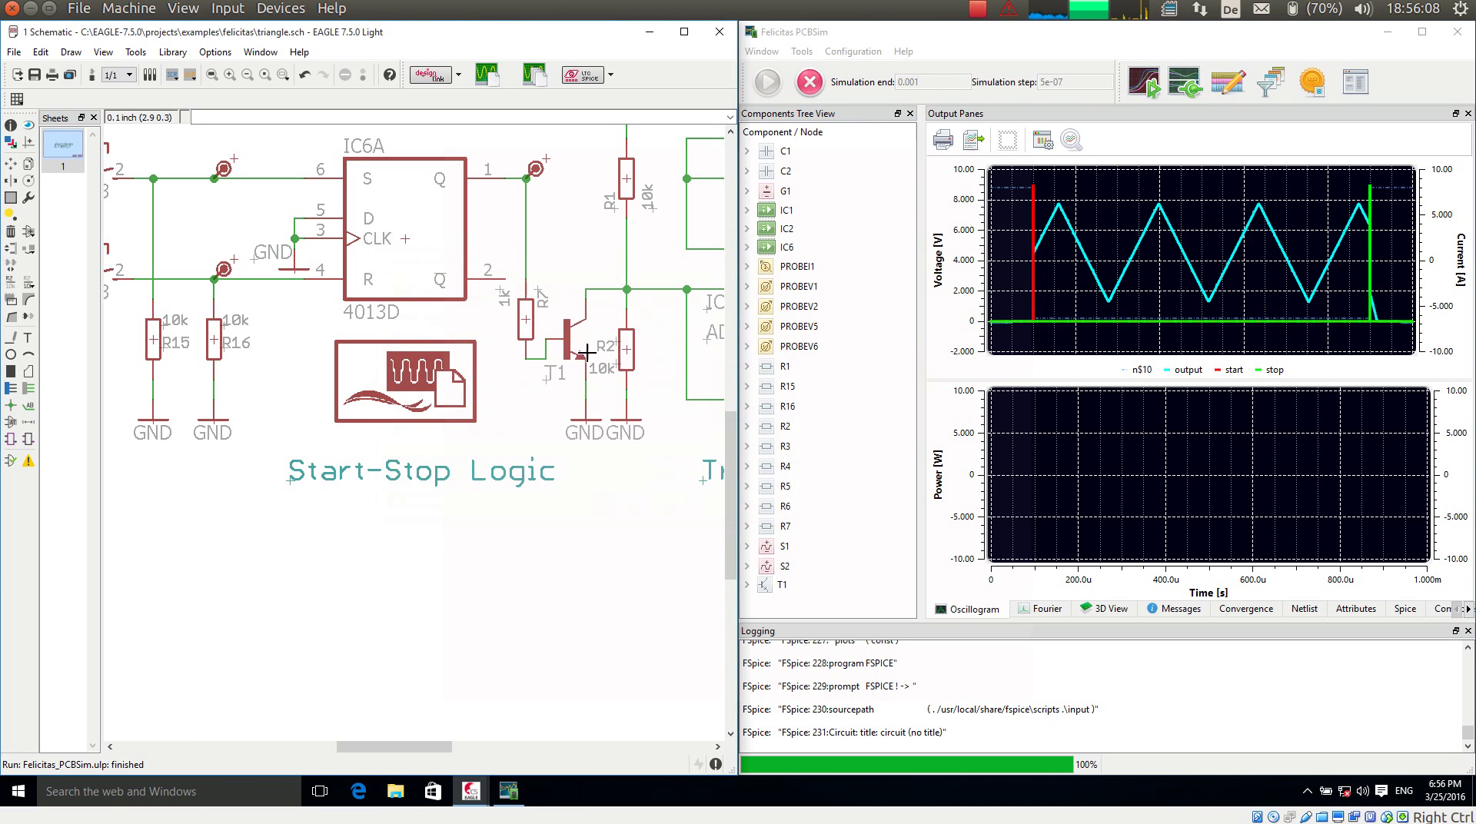
pyautogui.rightClick(528, 322)
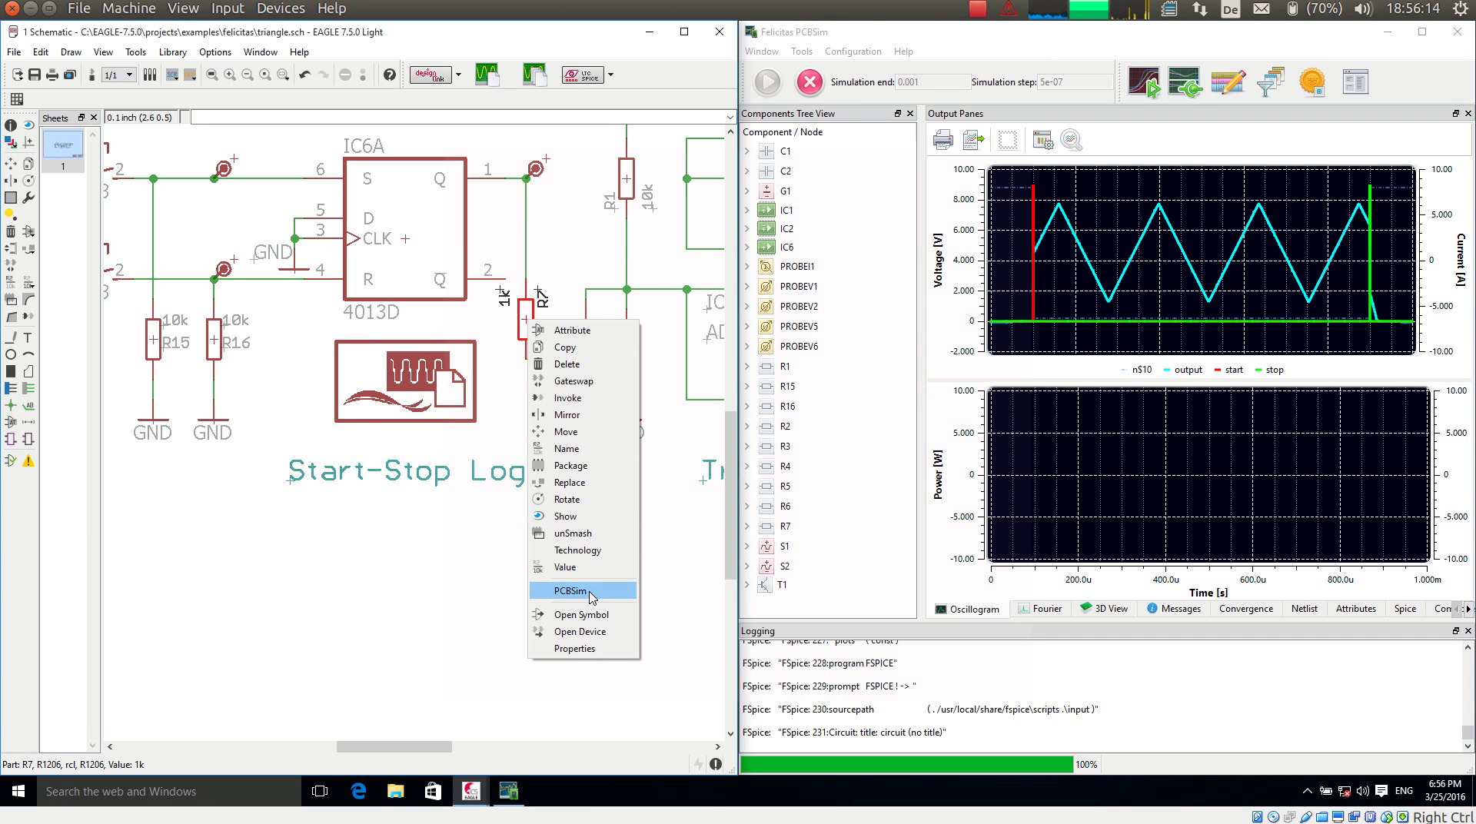
pyautogui.click(589, 592)
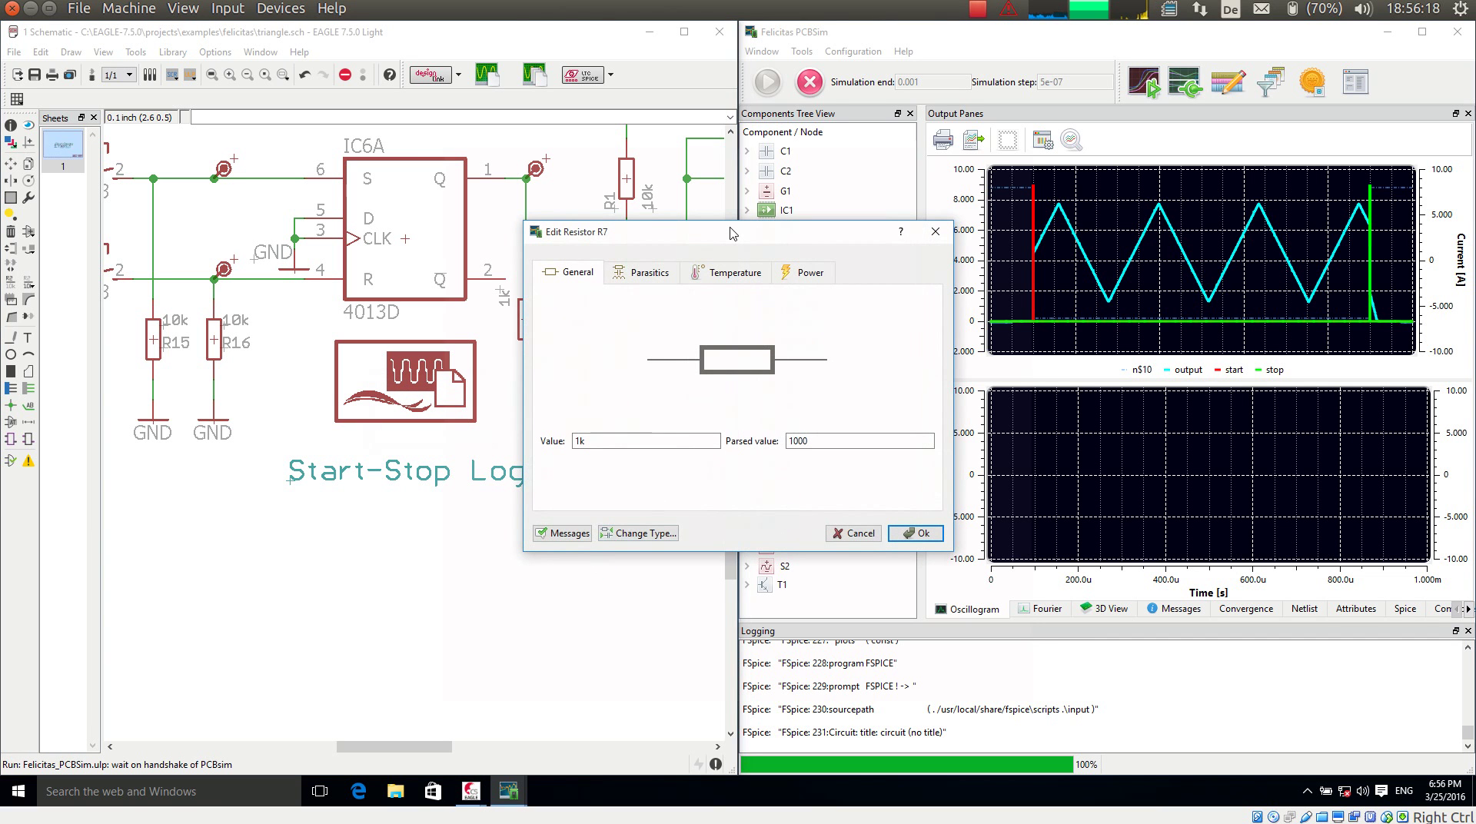
pyautogui.moveTo(730, 232); pyautogui.dragTo(591, 223)
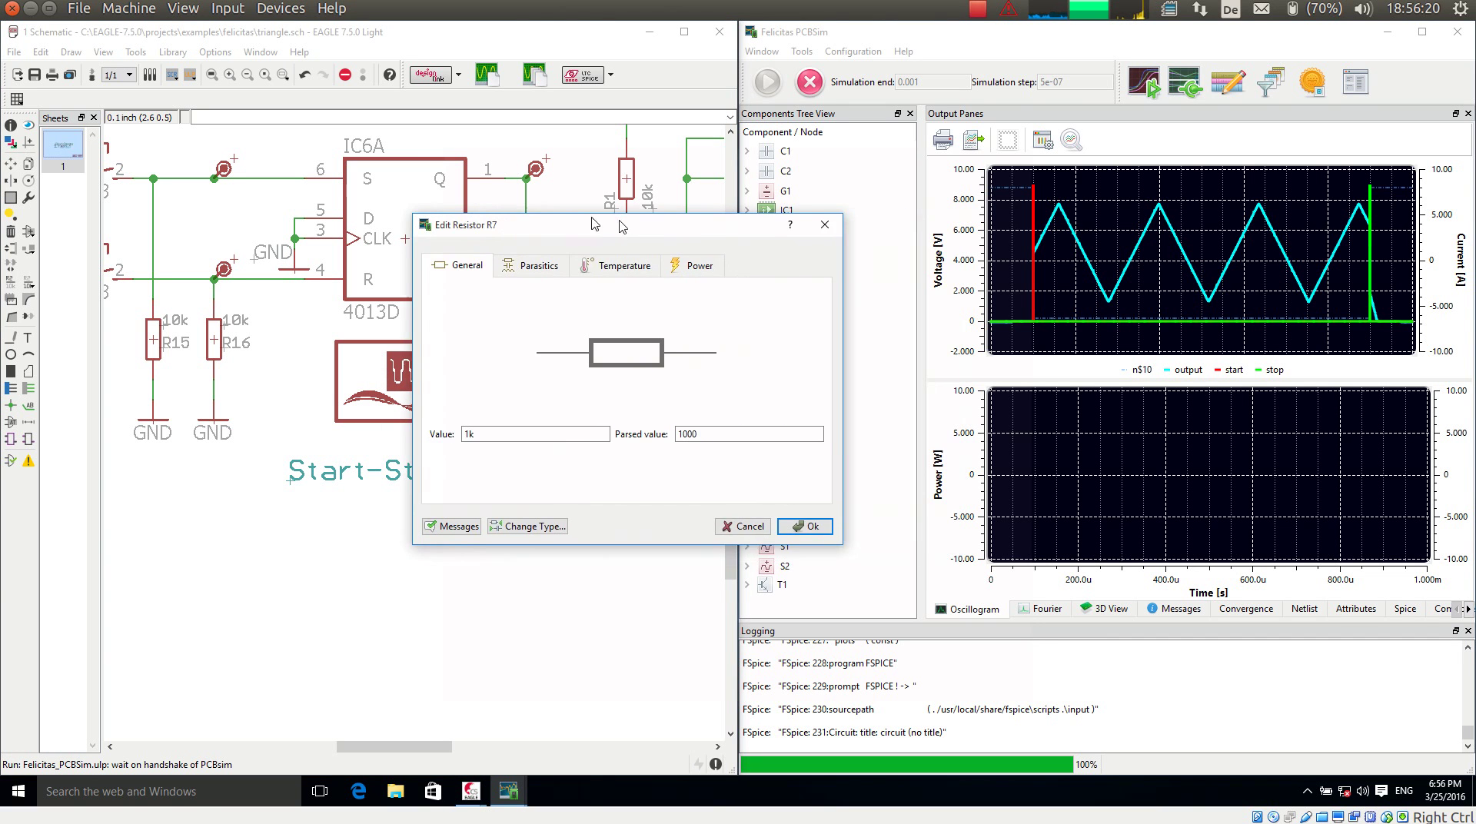
pyautogui.click(713, 523)
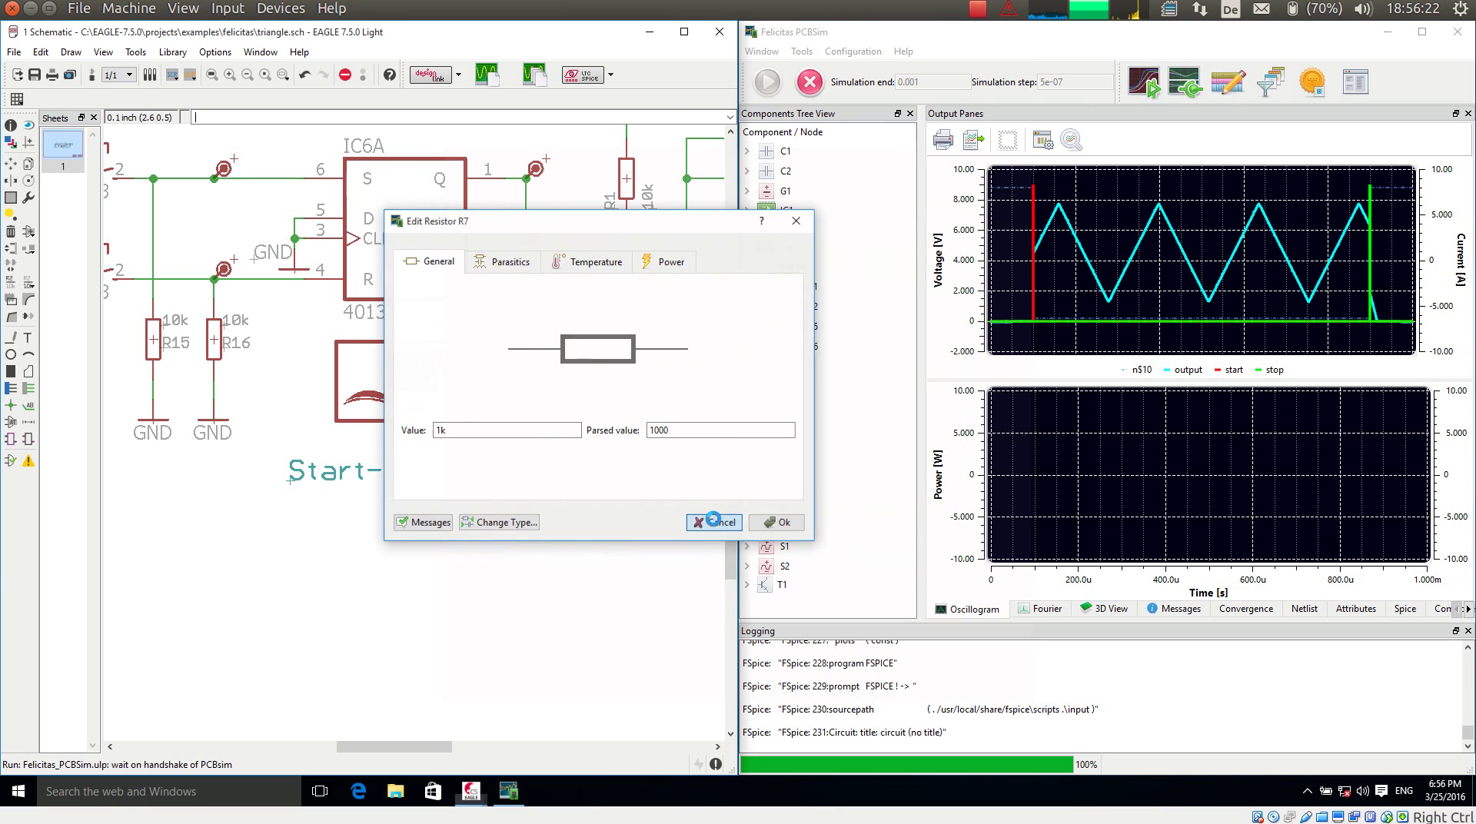
# Close the triangle schematic editor, dismissing the error and answering the save prompt
pyautogui.click(720, 32)
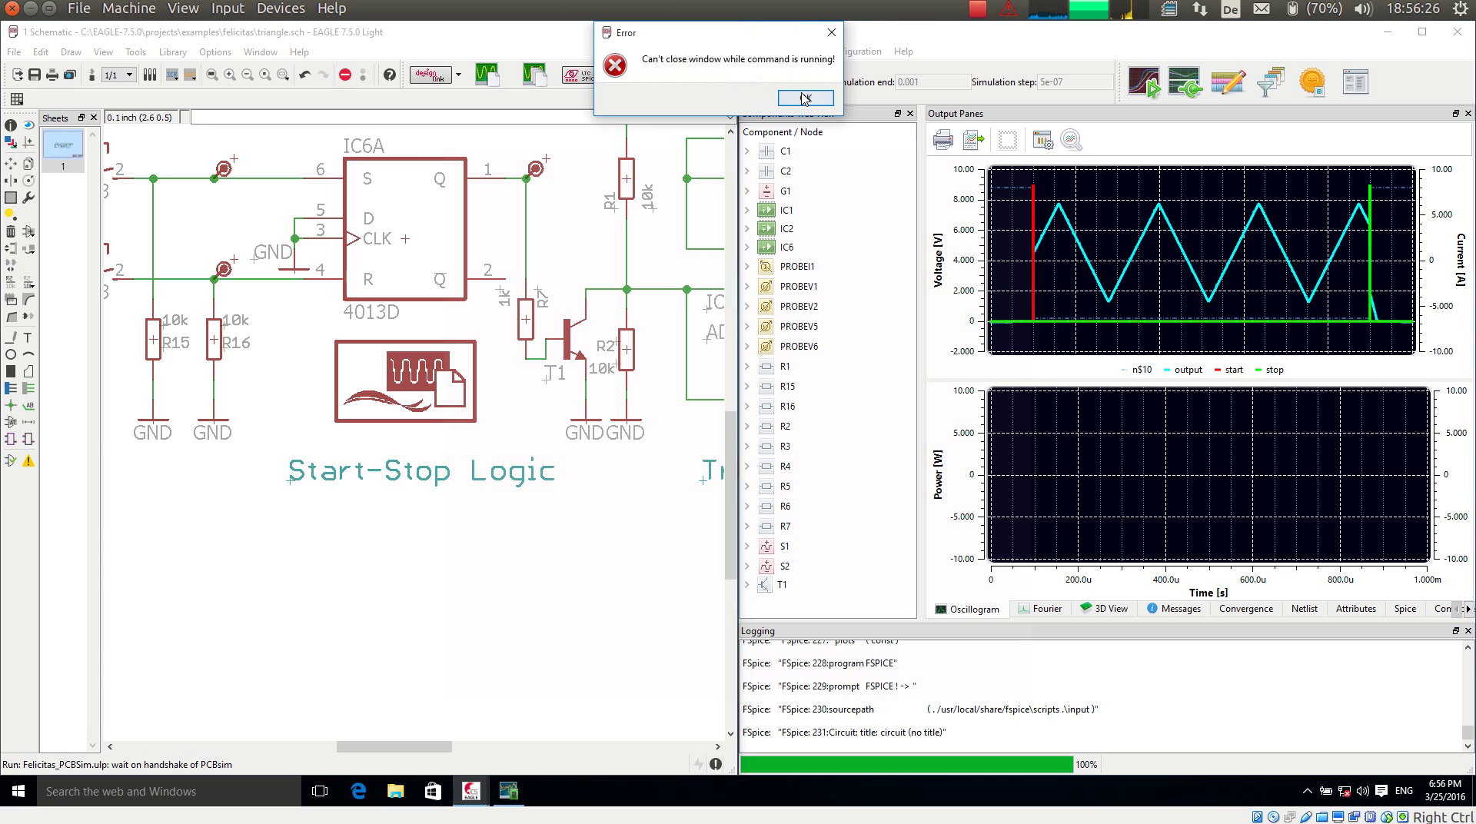
pyautogui.click(800, 98)
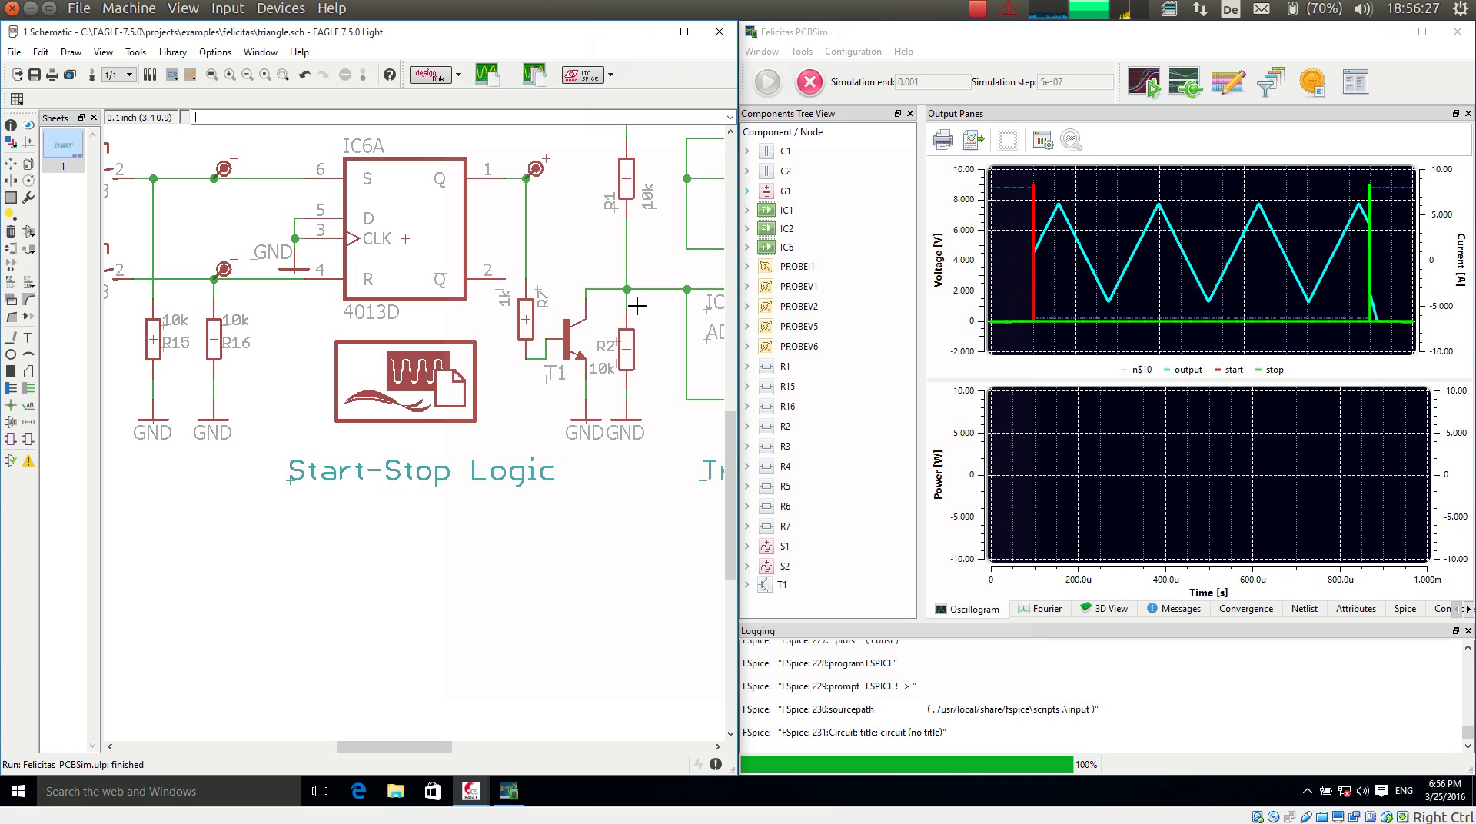
pyautogui.click(720, 32)
pyautogui.click(719, 113)
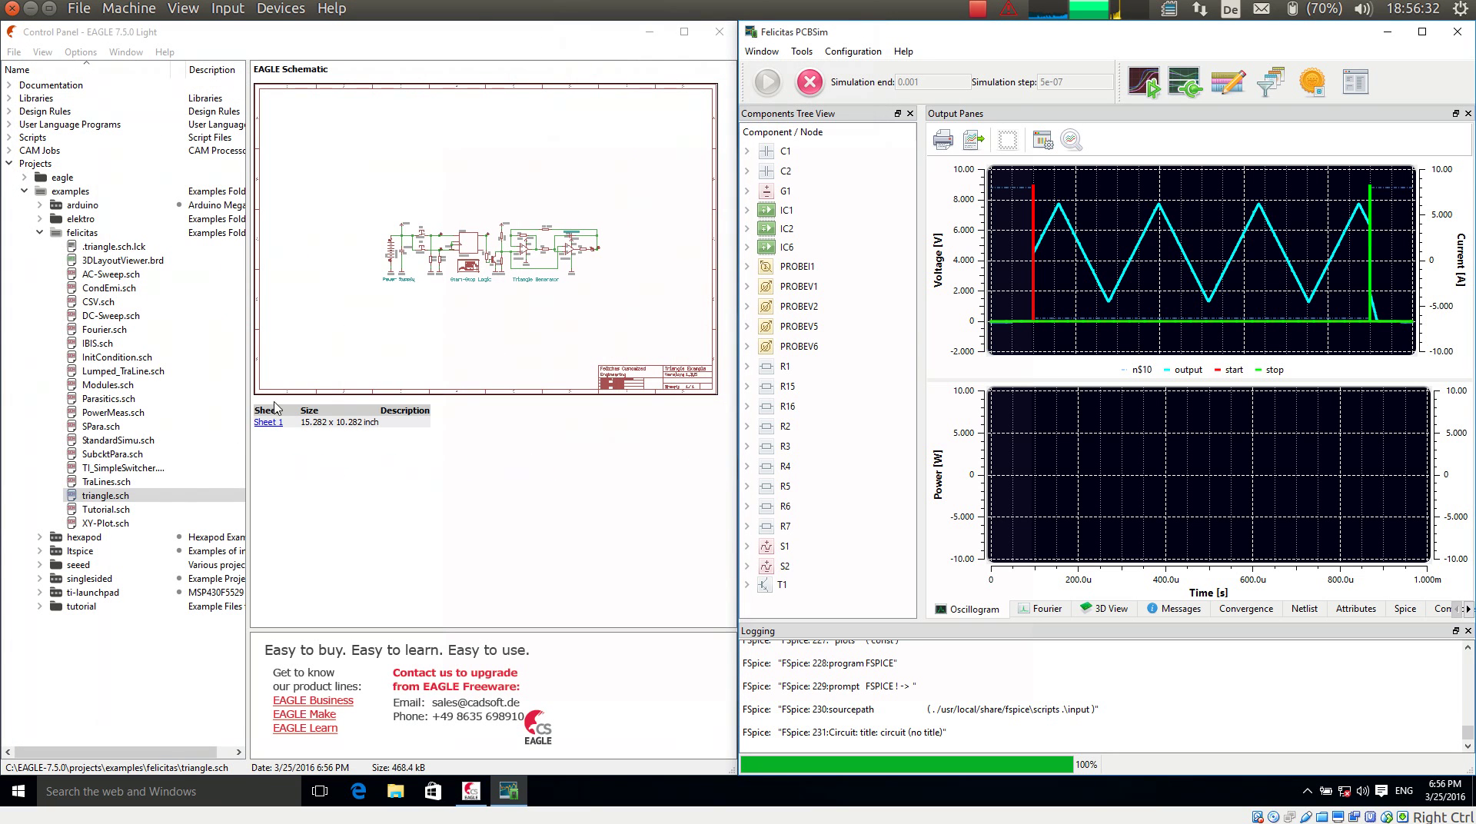